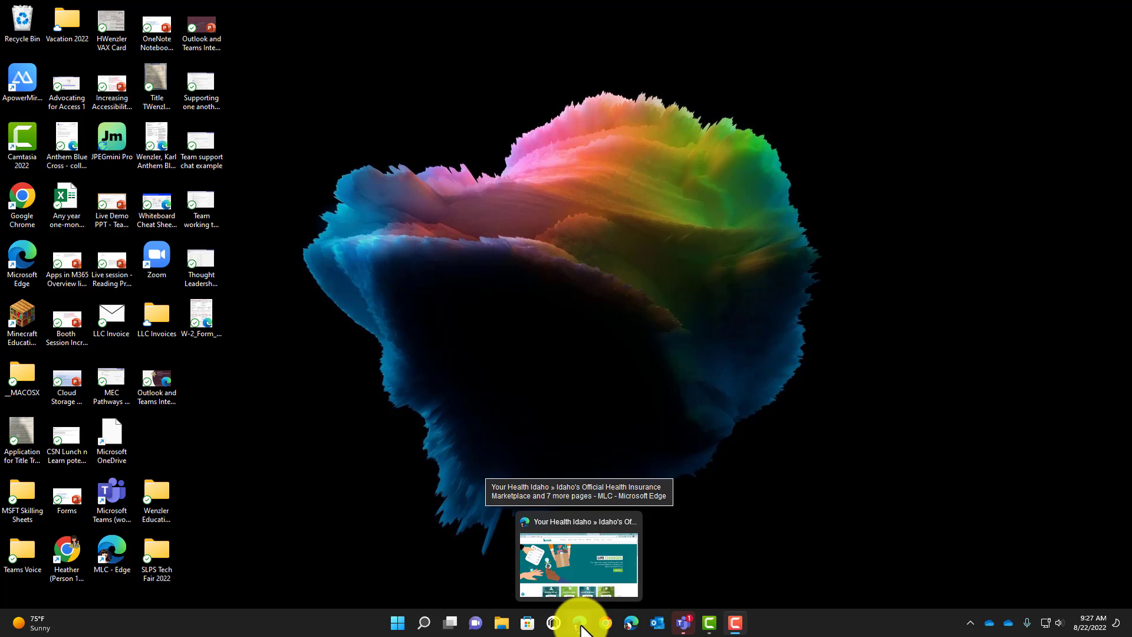
- Open a maximized Edge window on the new tab page and show the profile list
left_click(628, 624)
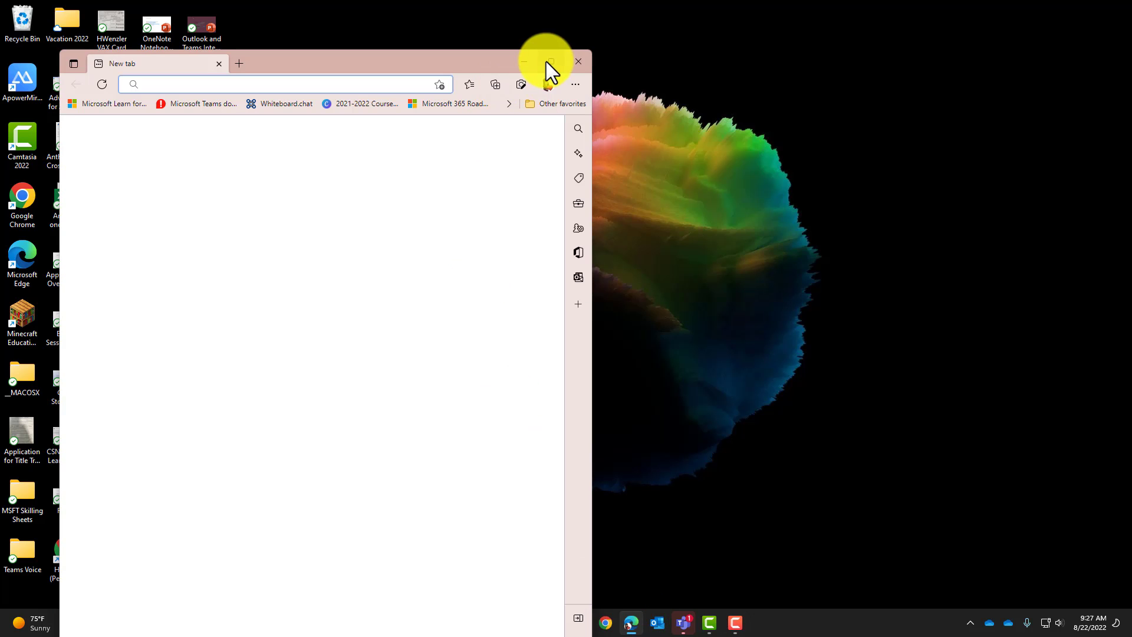
left_click(548, 62)
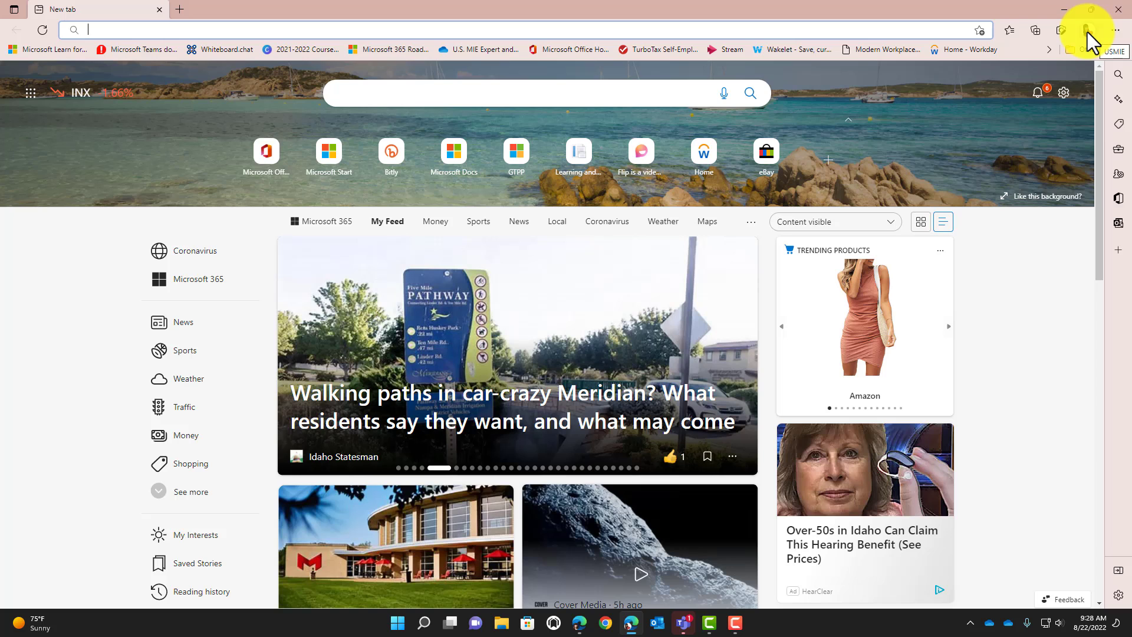
left_click(1088, 32)
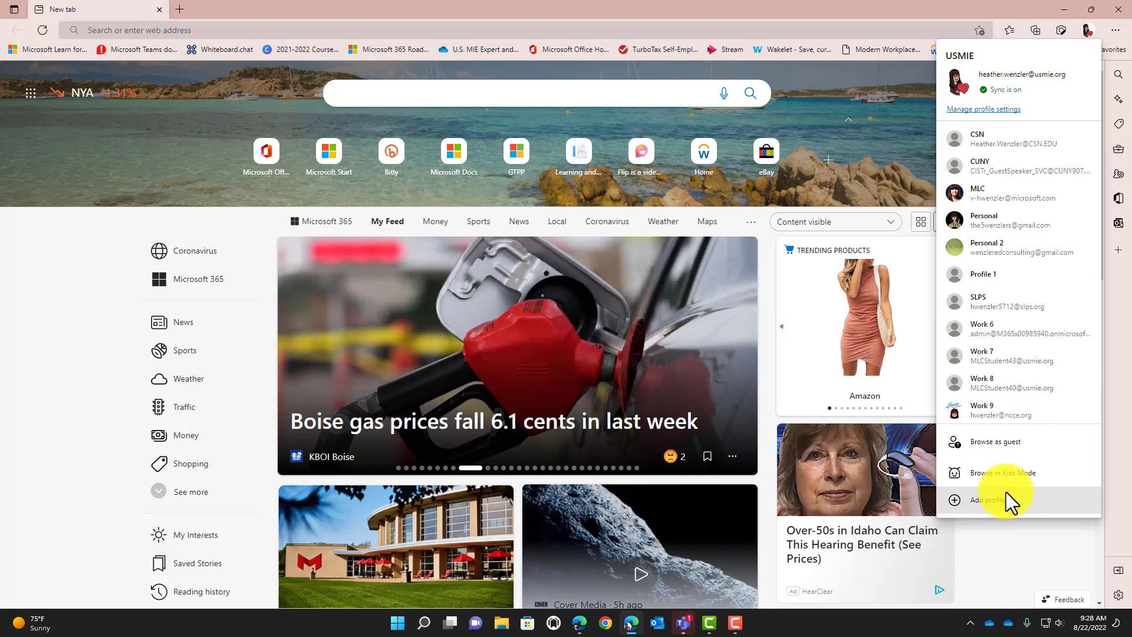
- Add a new Edge browser profile from the profile flyout
left_click(993, 500)
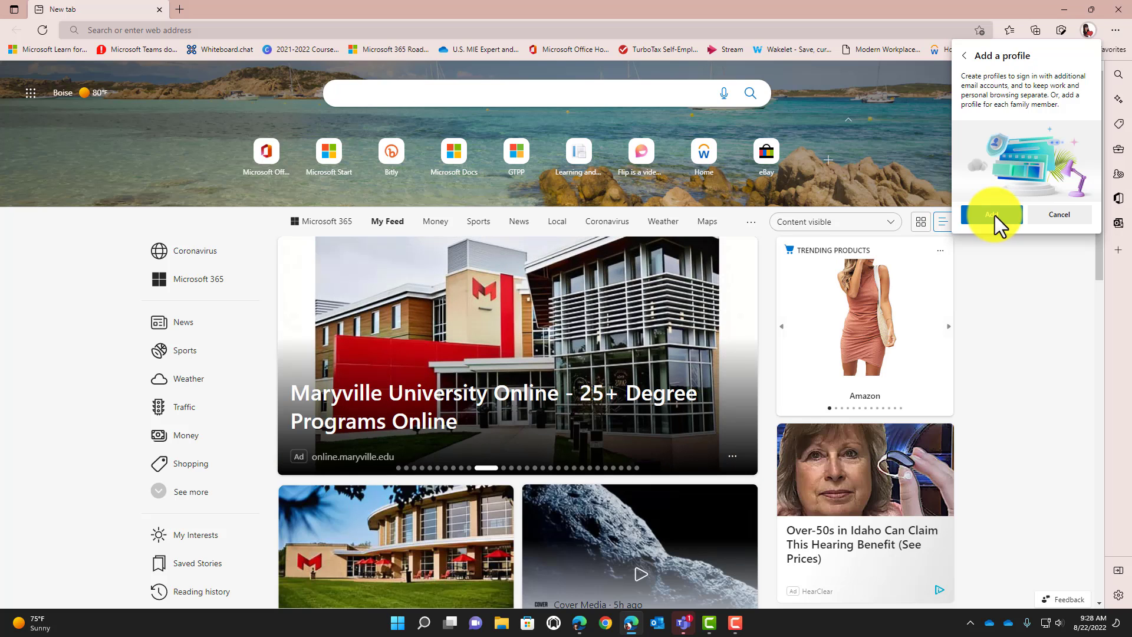
left_click(996, 215)
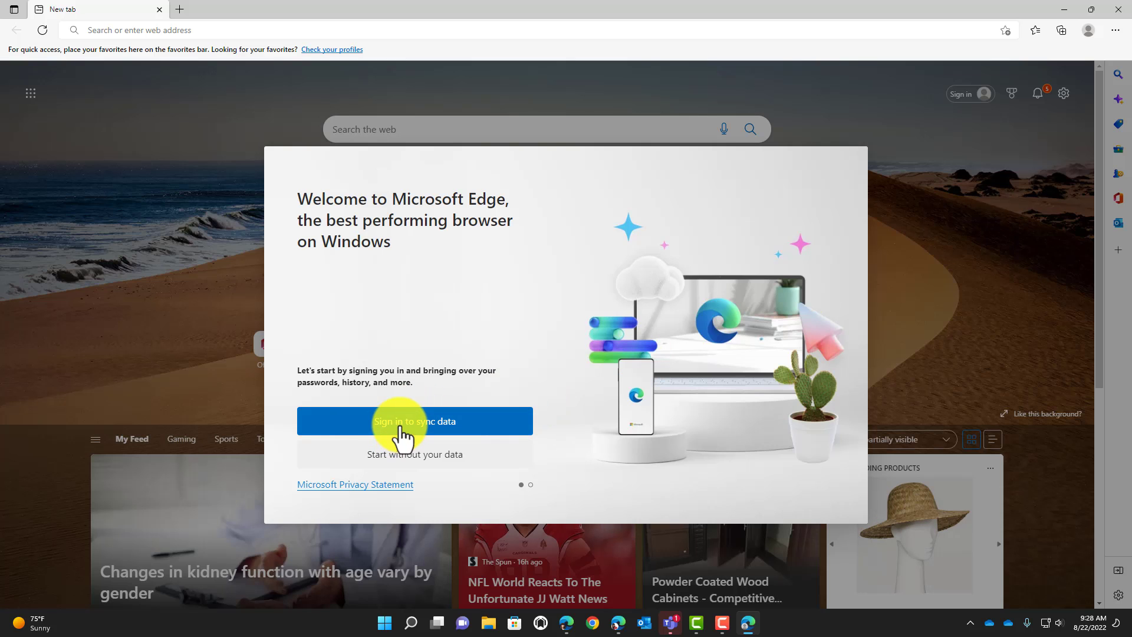
- Sign the new profile in to sync with the college work account
left_click(400, 427)
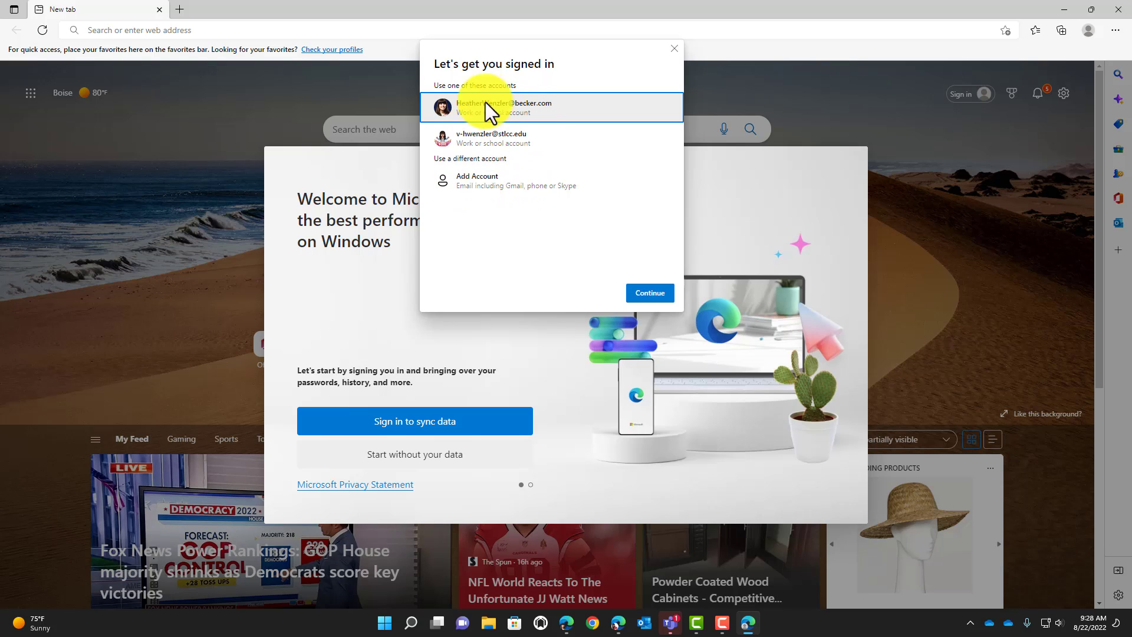
left_click(499, 142)
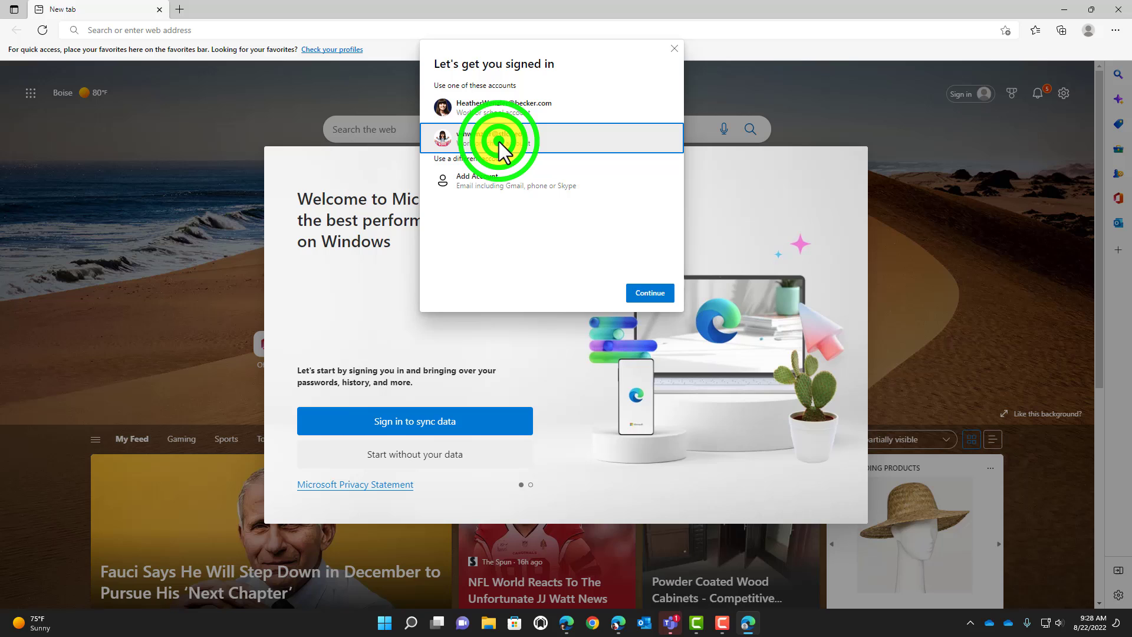
left_click(645, 295)
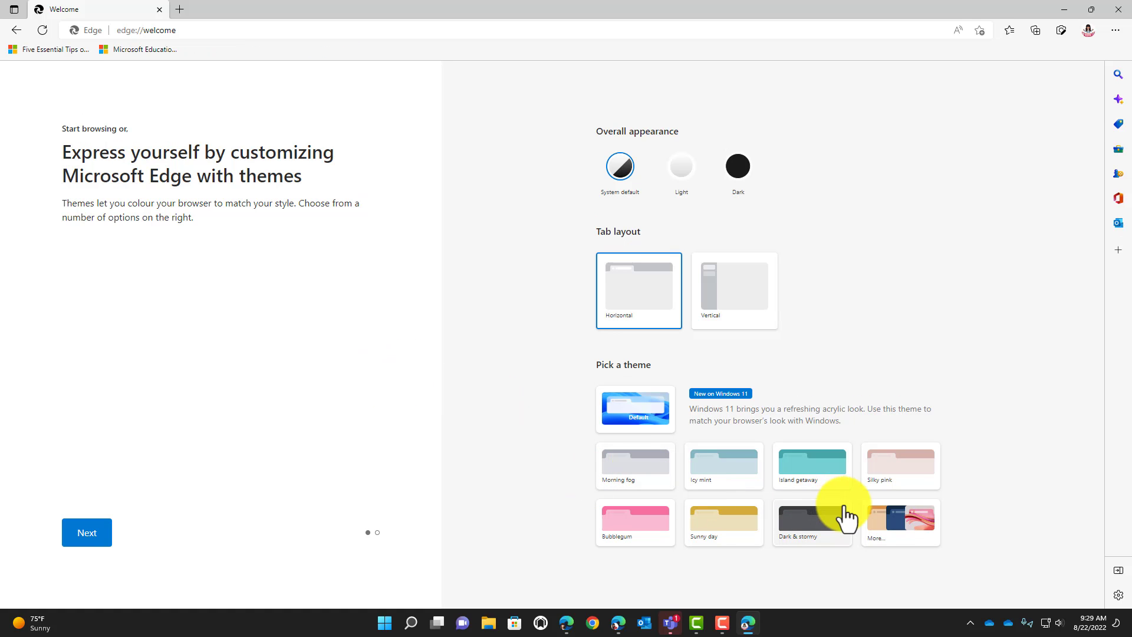
- Apply the Icy mint theme to the new profile
left_click(737, 532)
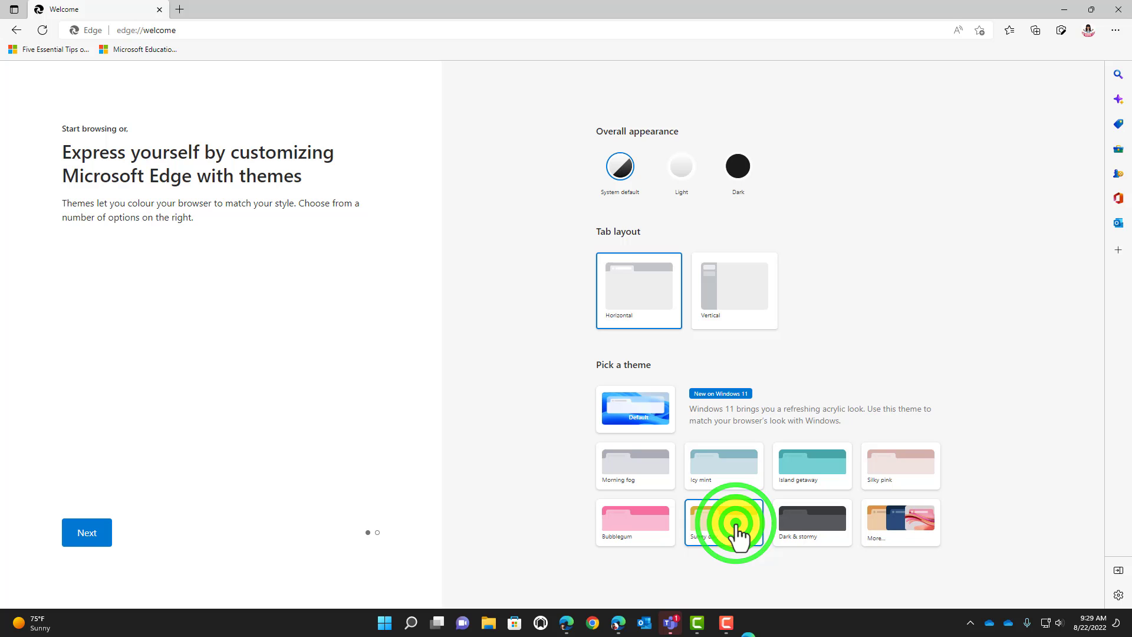
left_click(716, 476)
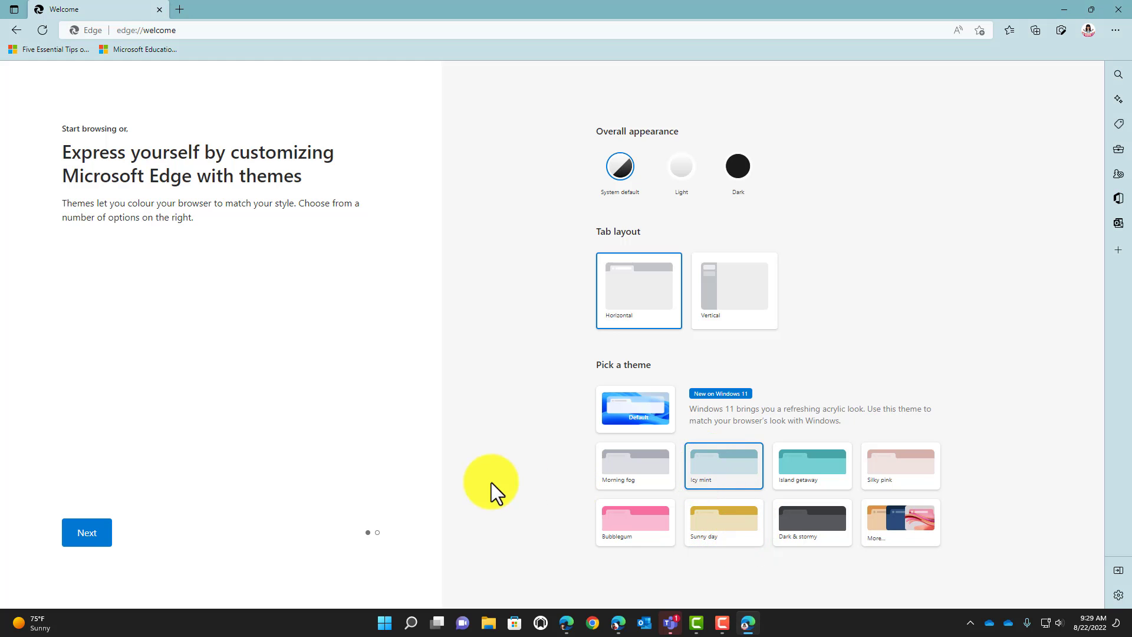
left_click(98, 532)
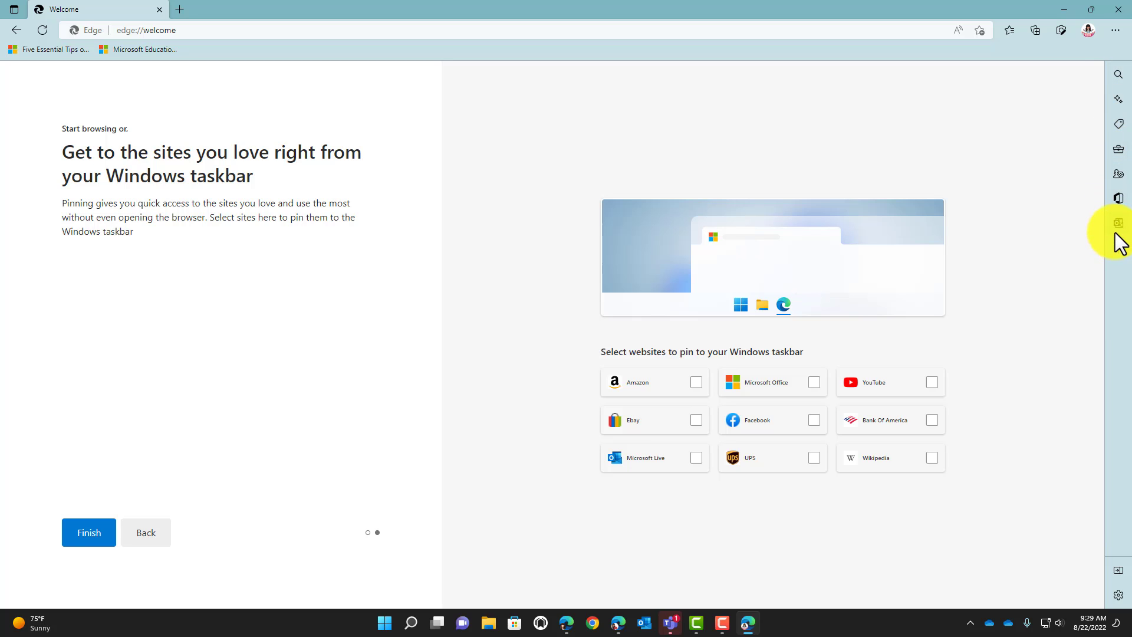
- Pin Microsoft Office and Facebook to the taskbar and finish the welcome setup
left_click(815, 383)
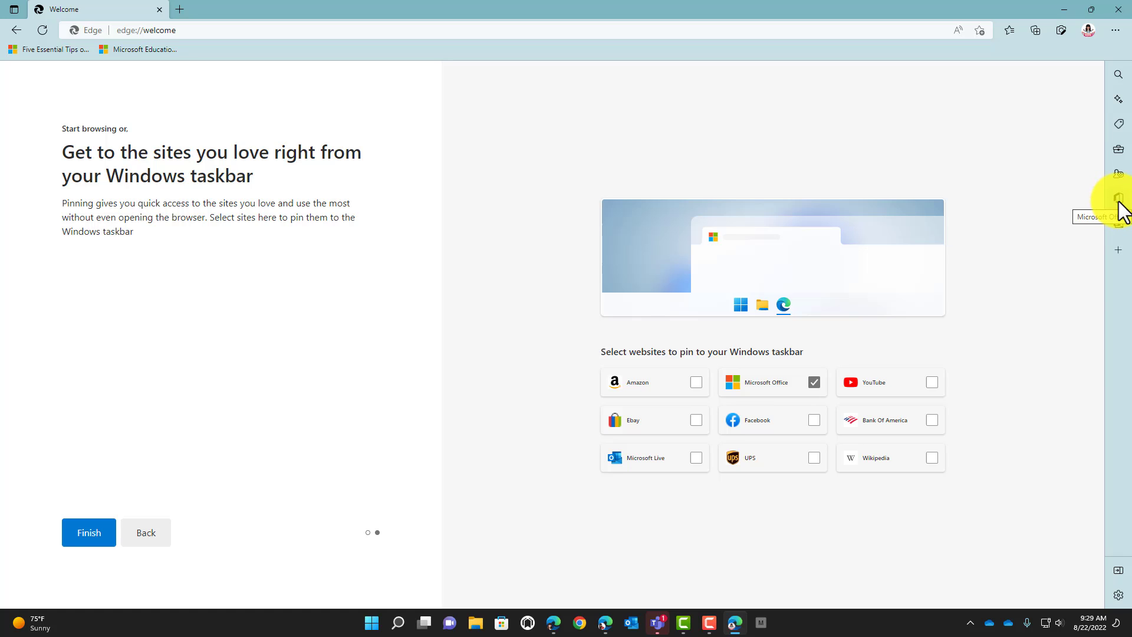
left_click(815, 420)
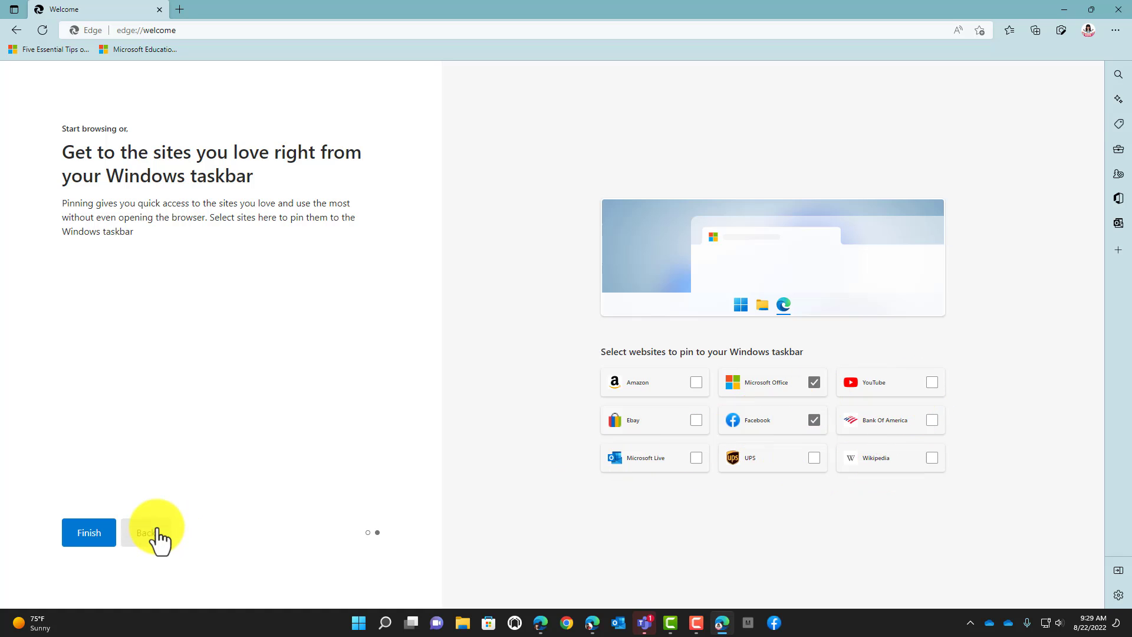
left_click(84, 532)
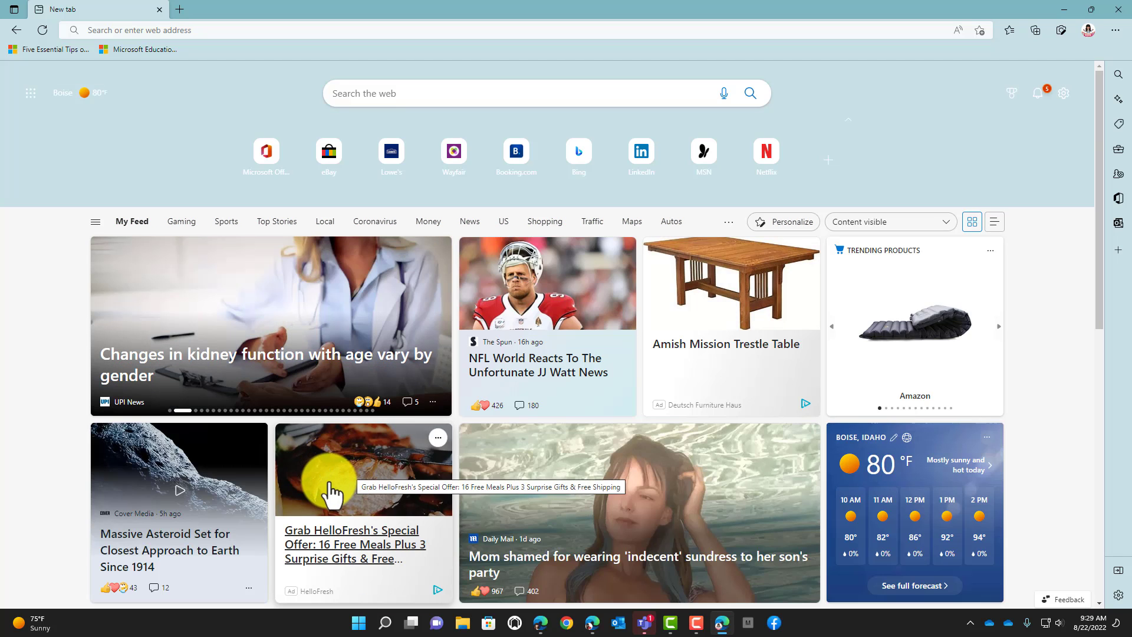
- Open Microsoft Office and sign in with the college Microsoft account
left_click(260, 164)
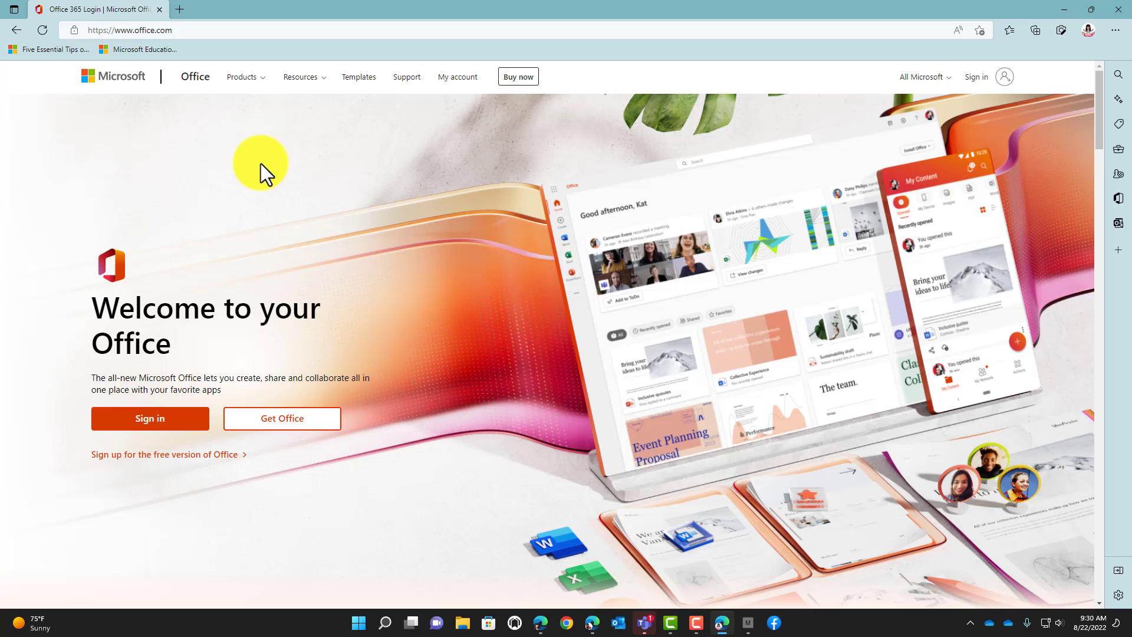
left_click(157, 422)
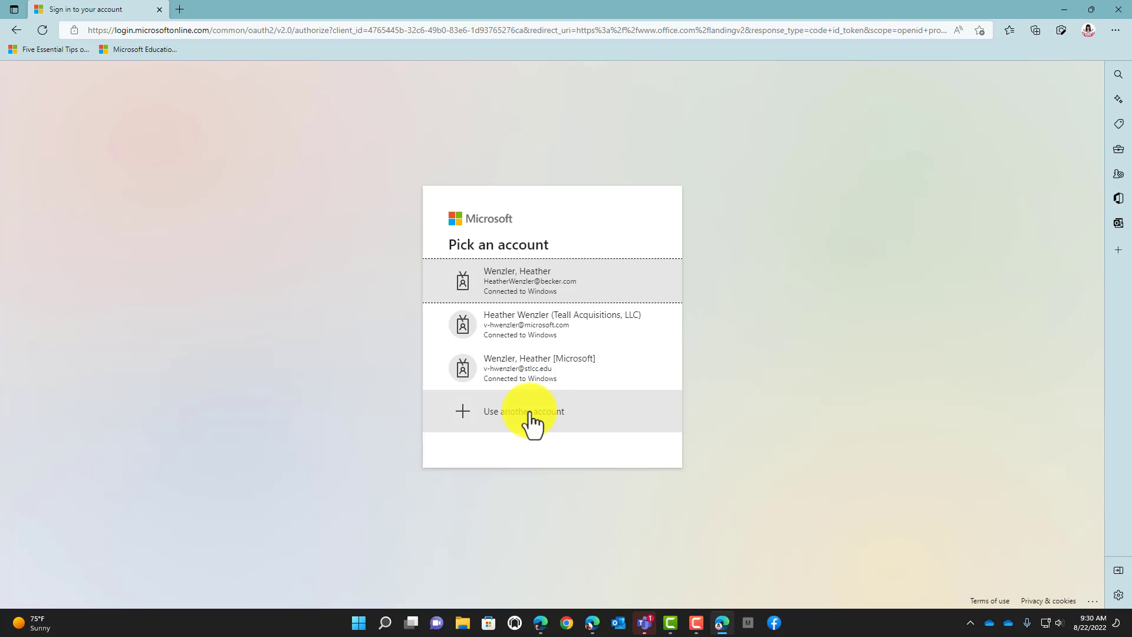
left_click(565, 378)
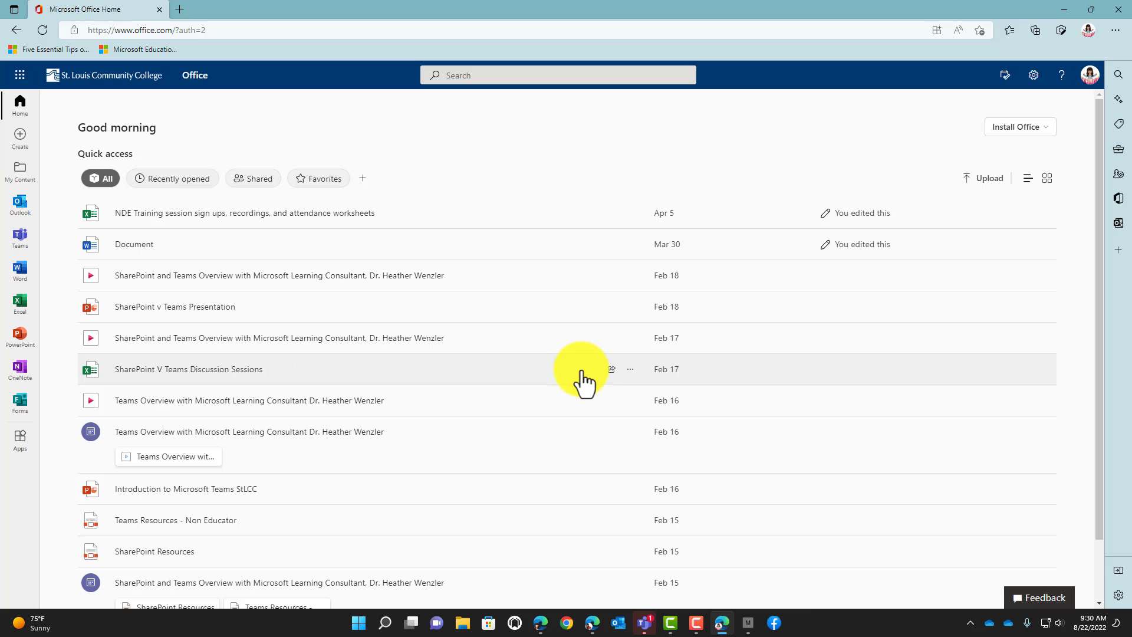
- Launch Teams in a new tab and open the Work 3 profile's settings page
left_click(20, 236)
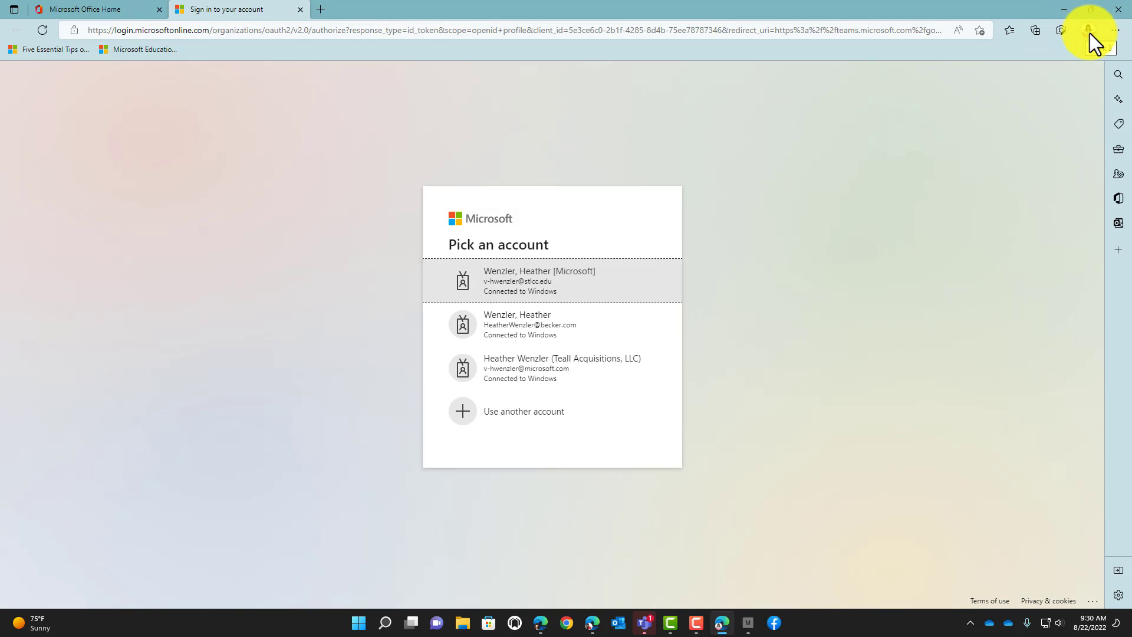
left_click(1089, 32)
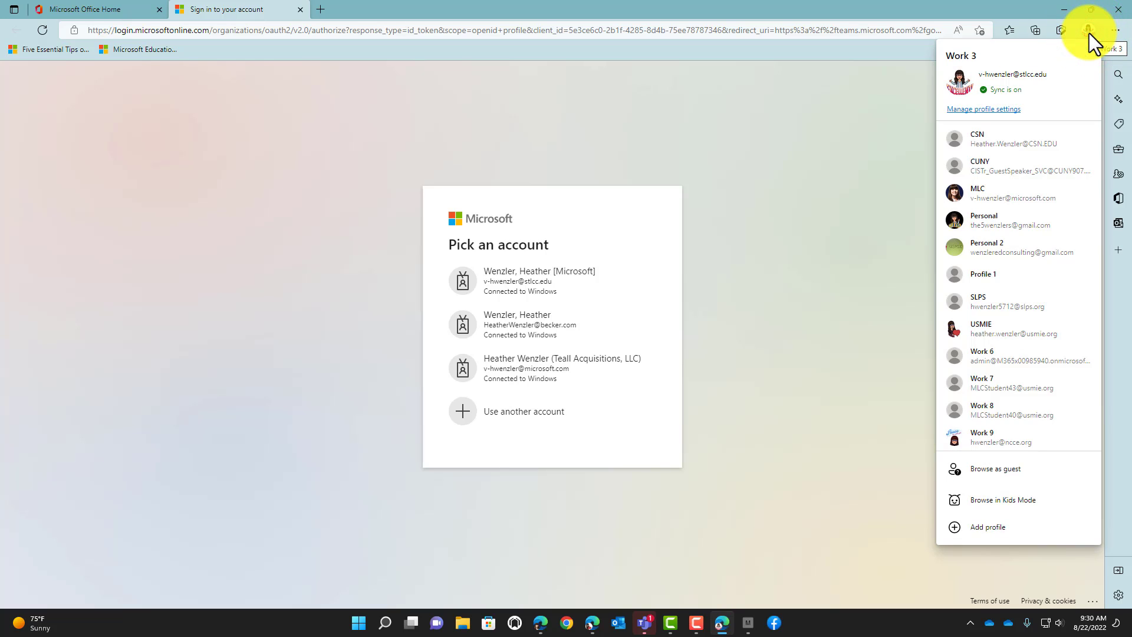
left_click(1004, 110)
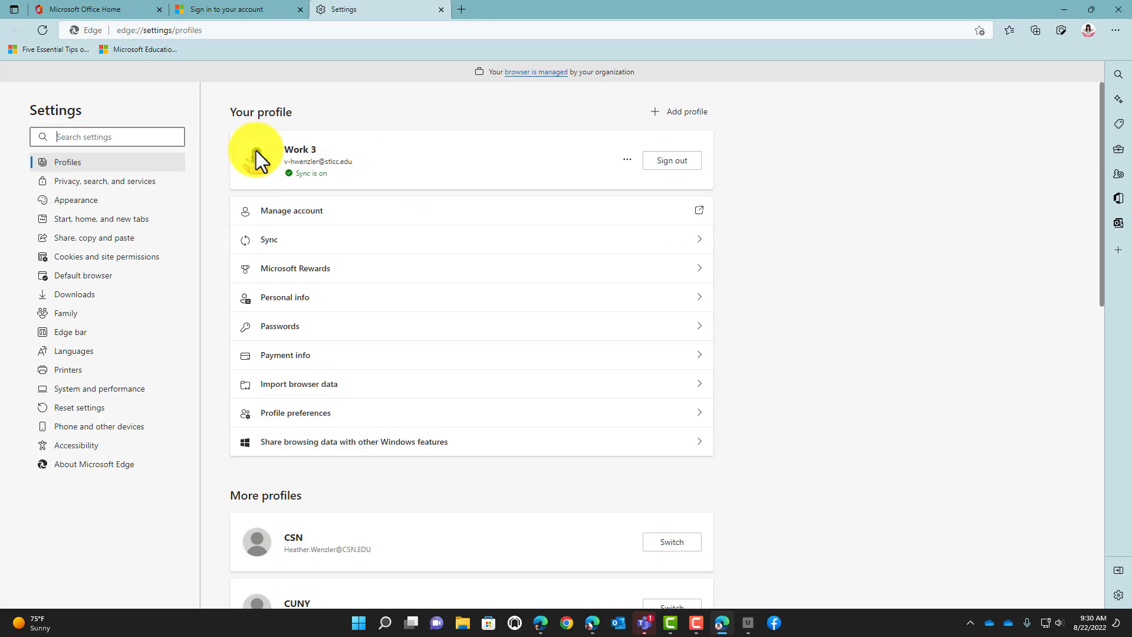
- Replace the profile name Work 3 with STLCC and start changing its picture
left_click(624, 159)
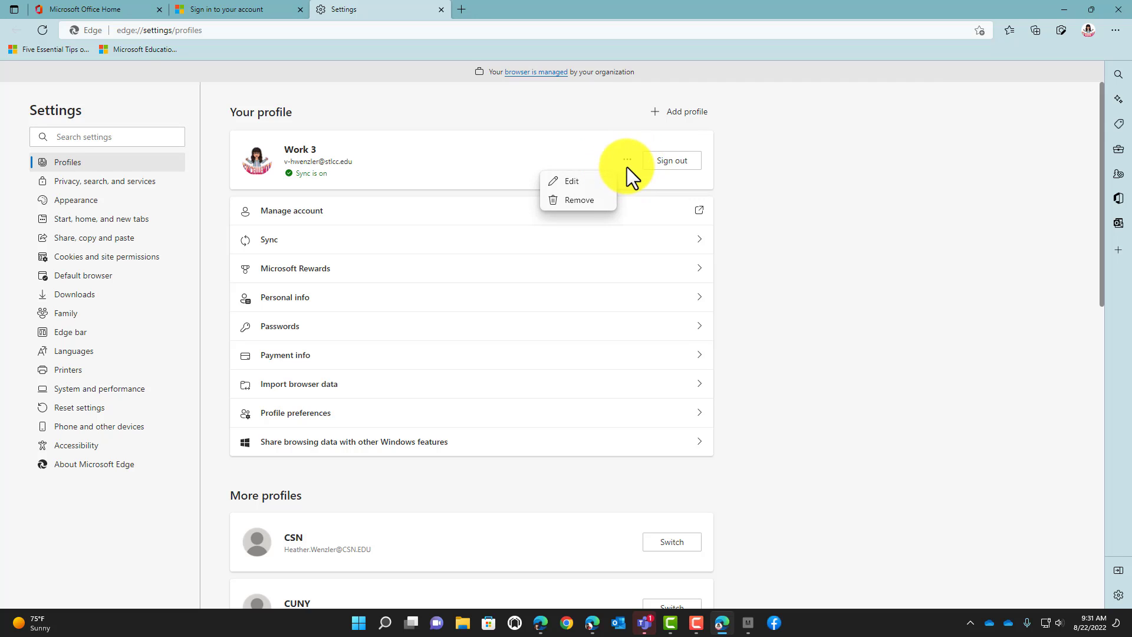
left_click(574, 182)
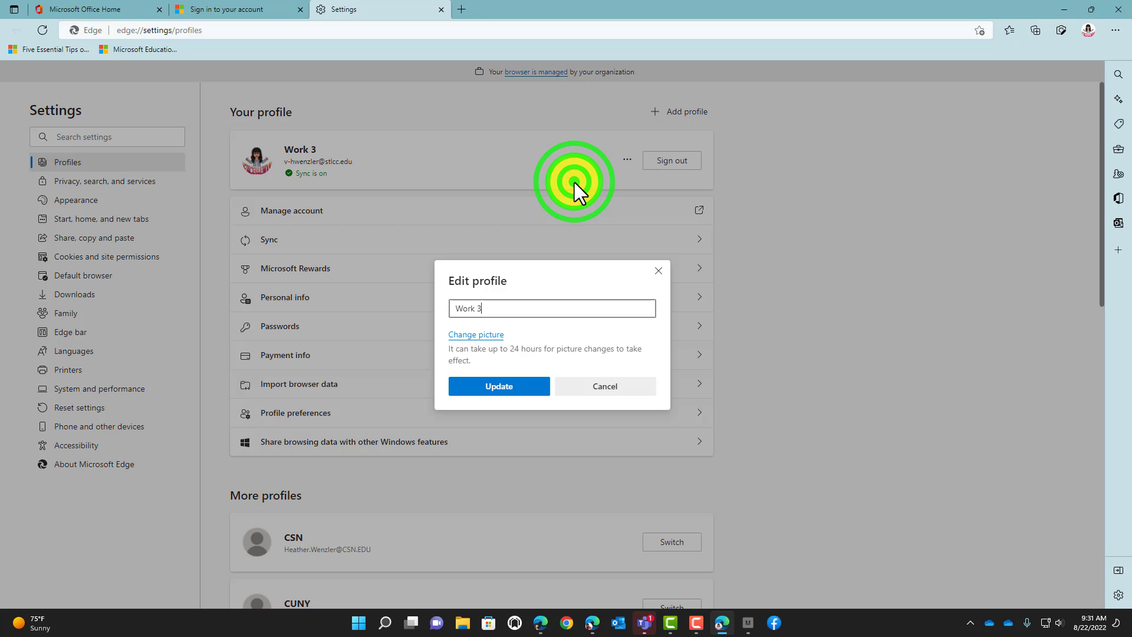
triple_click(481, 307)
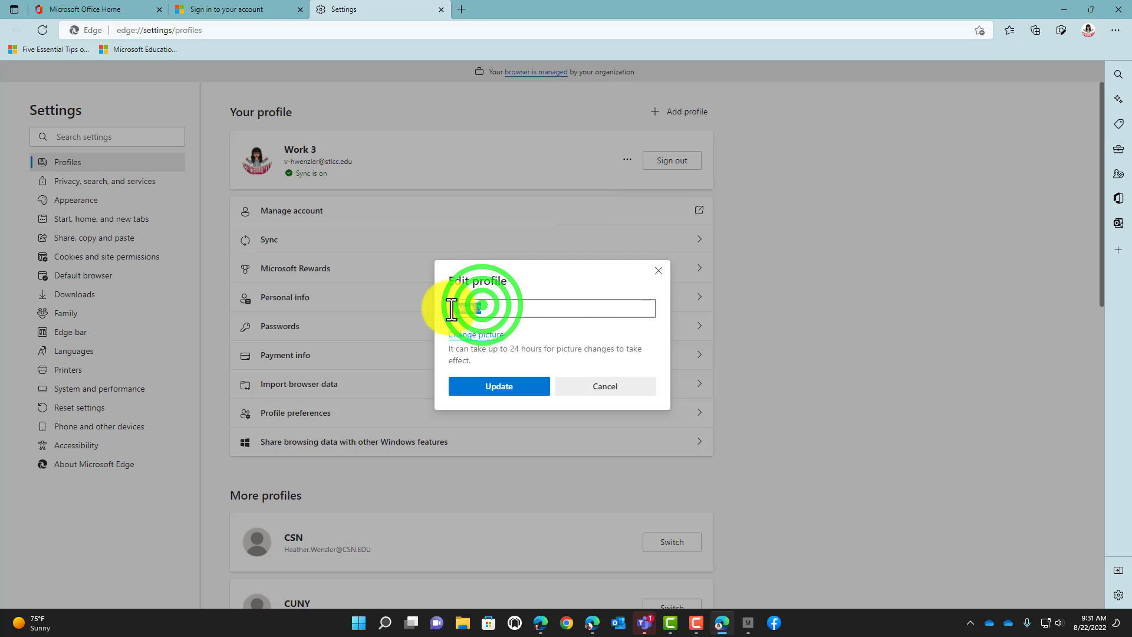
type("S")
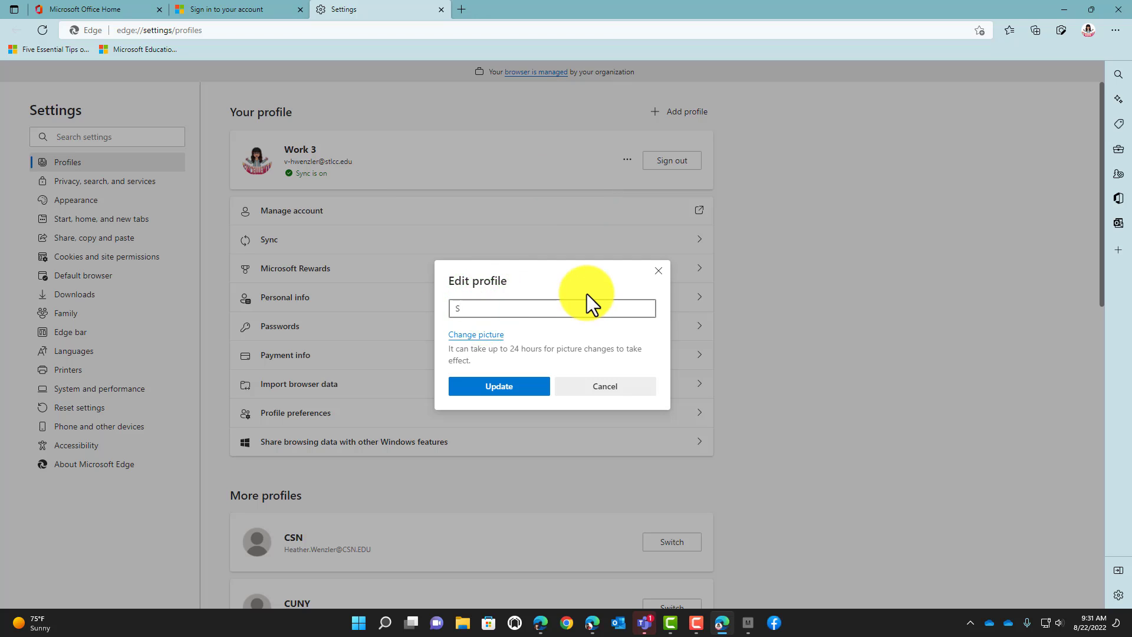
type("TLCC")
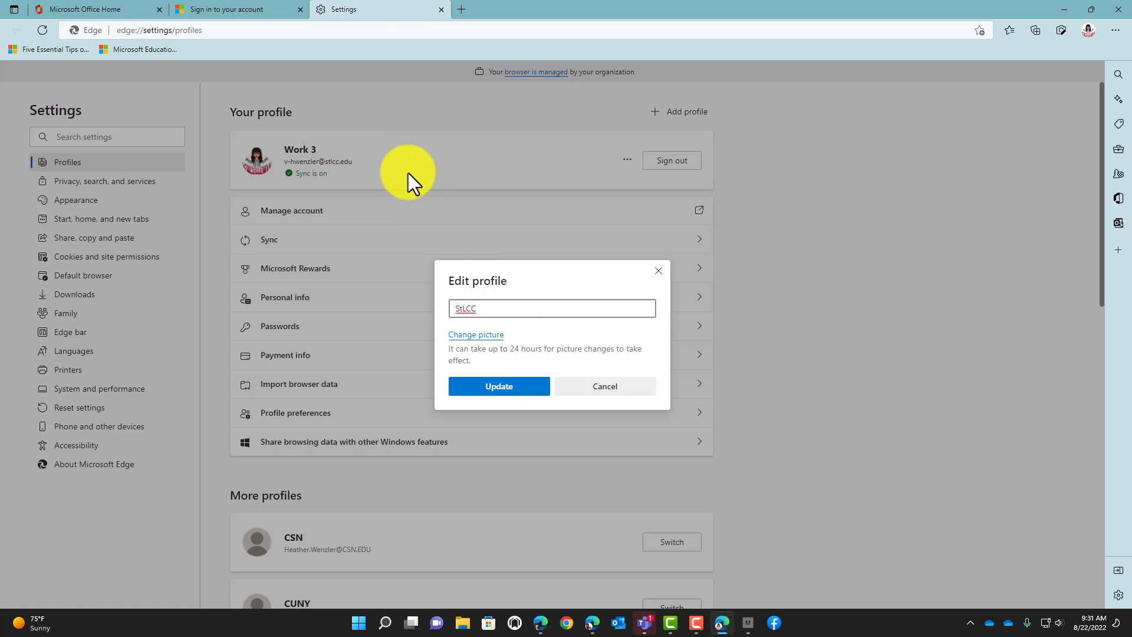
left_click(462, 334)
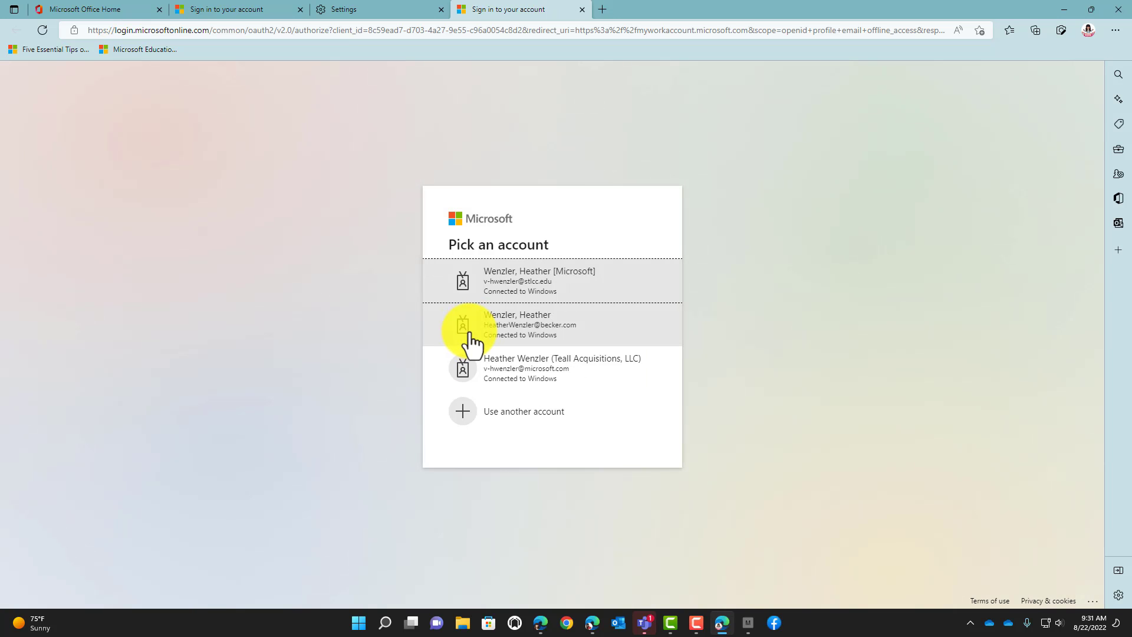
- Pick the college account, close the My Account tab, and save the StLCC name
left_click(522, 283)
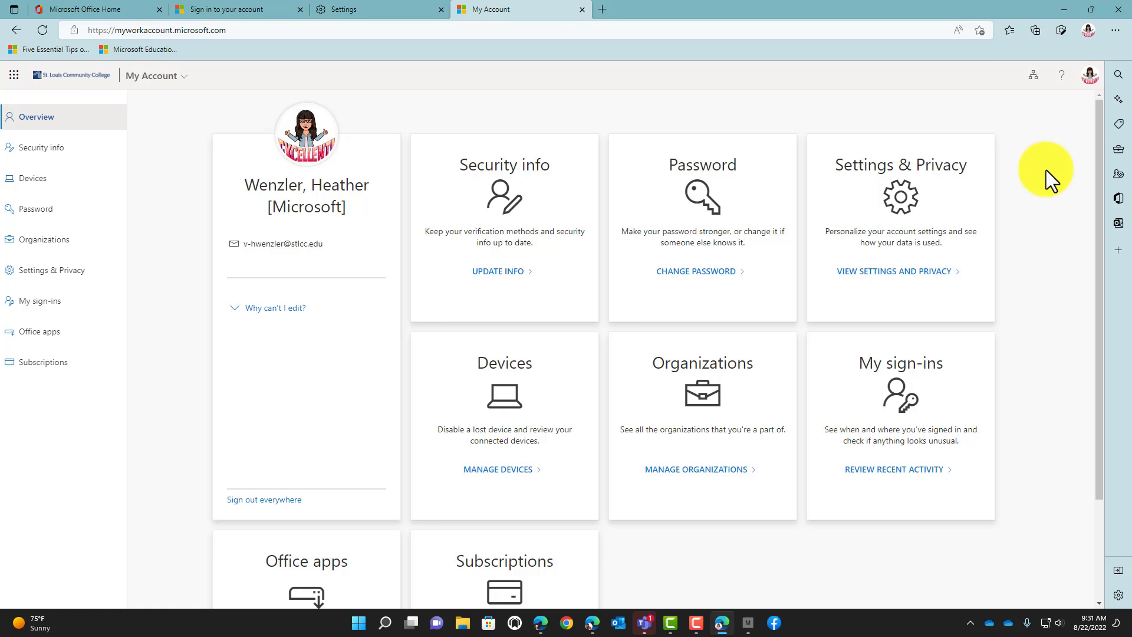
left_click(583, 10)
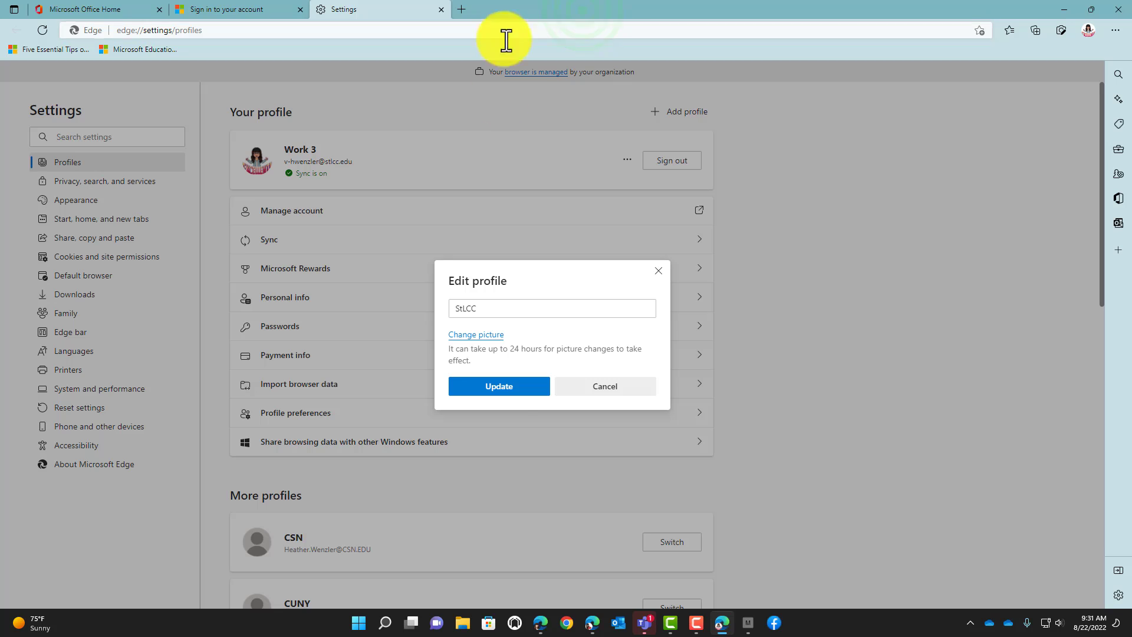
left_click(496, 388)
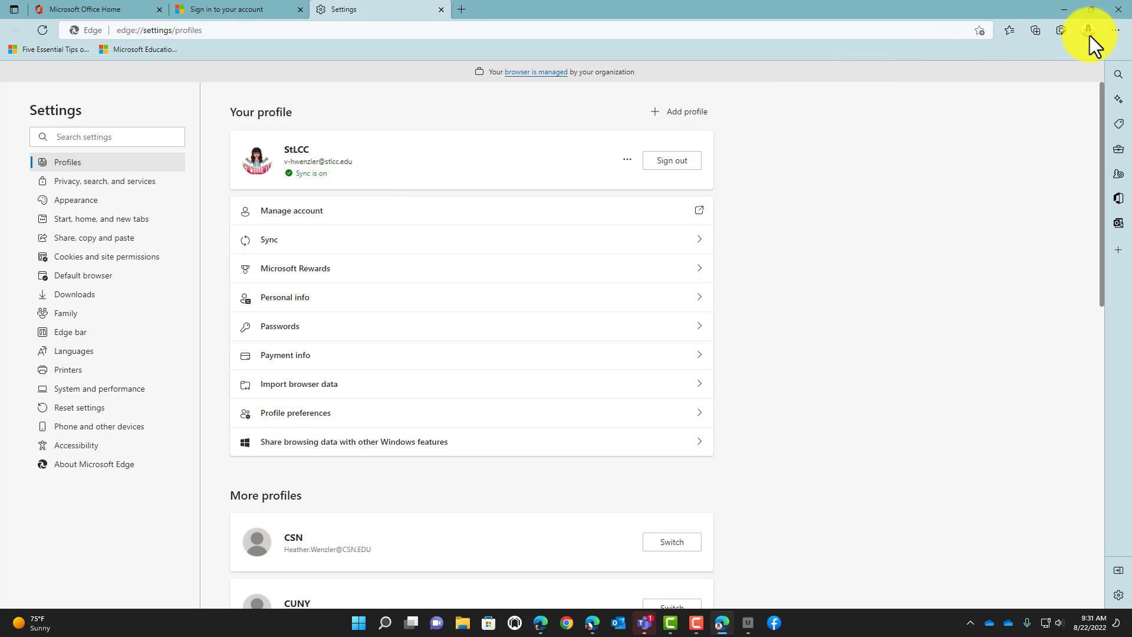
- Close the Edge settings window and check the profile list
left_click(1120, 8)
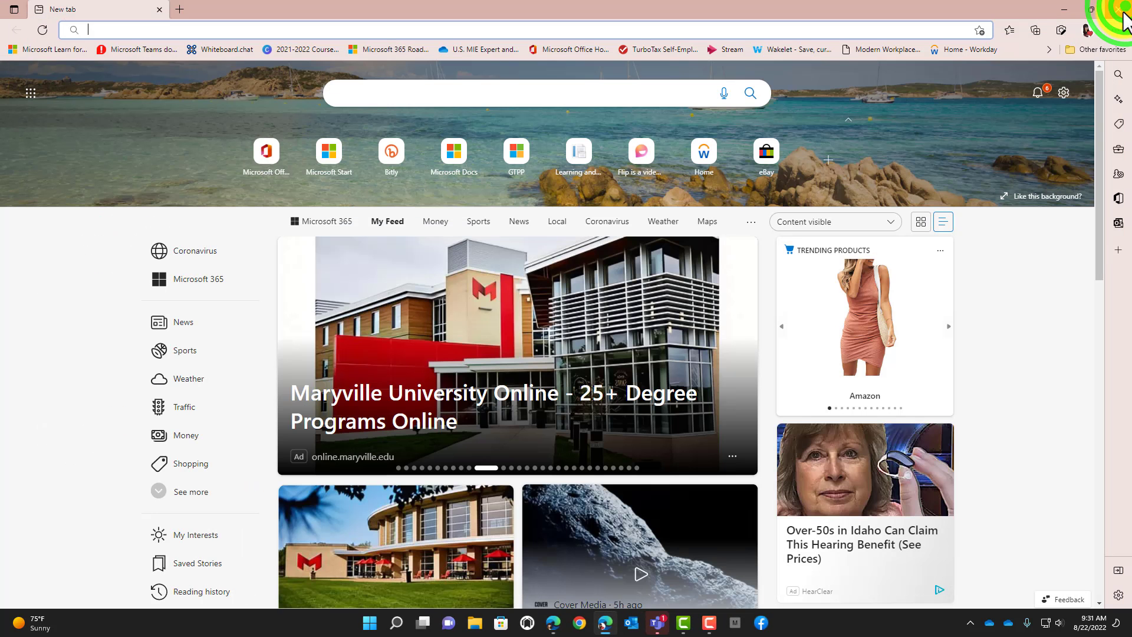
left_click(1088, 30)
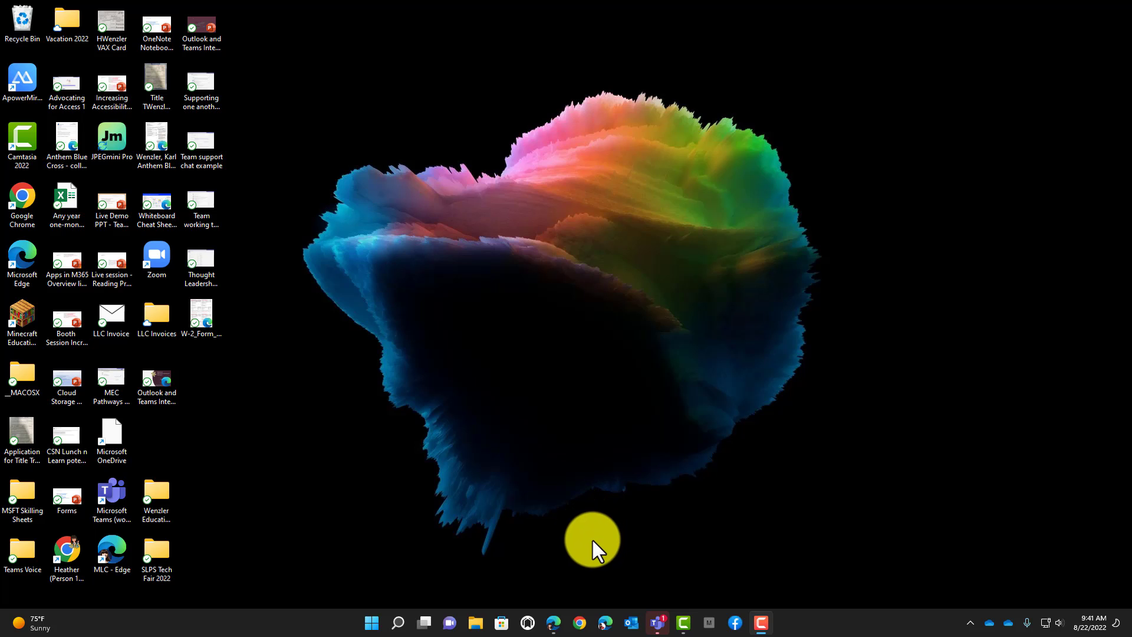
- Search the Start menu for 'sett' and launch the Settings app
left_click(372, 624)
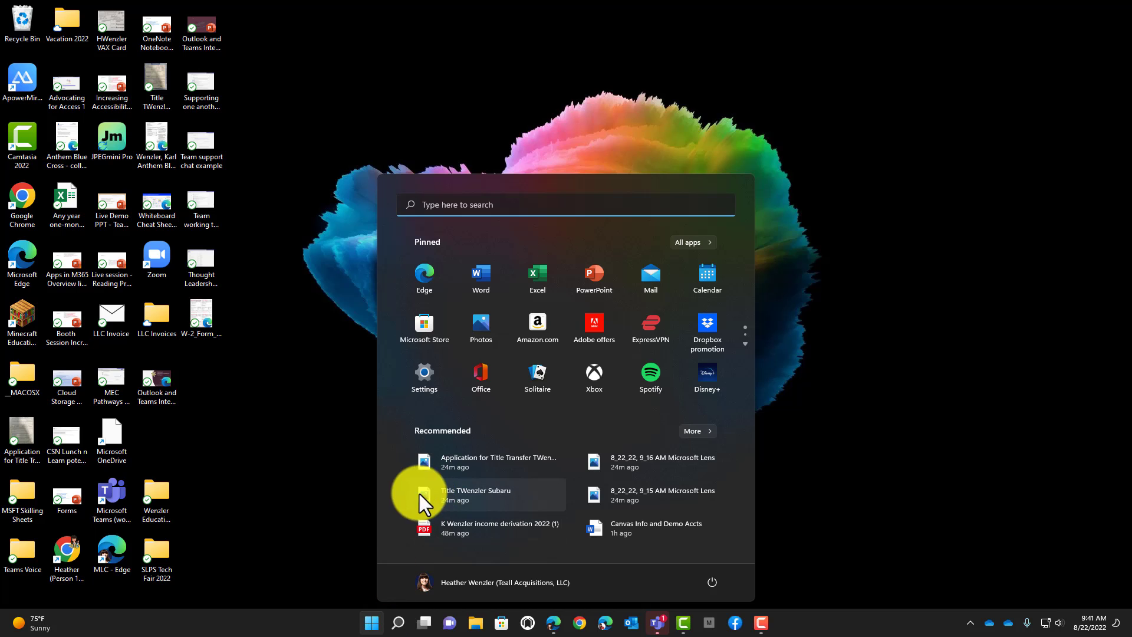
left_click(474, 197)
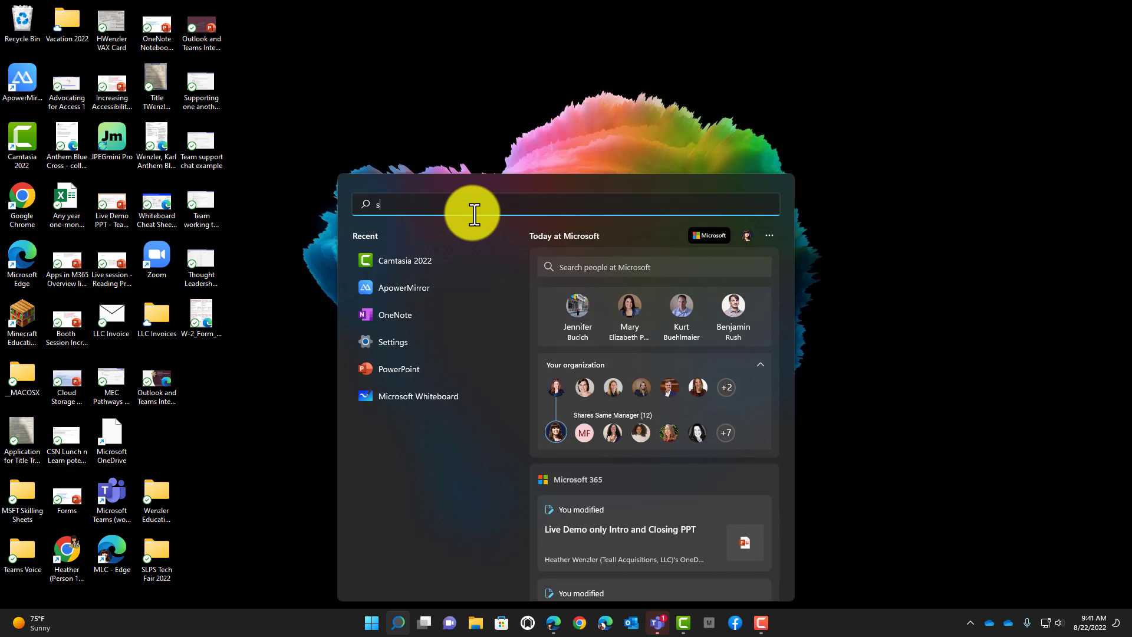
type("sett")
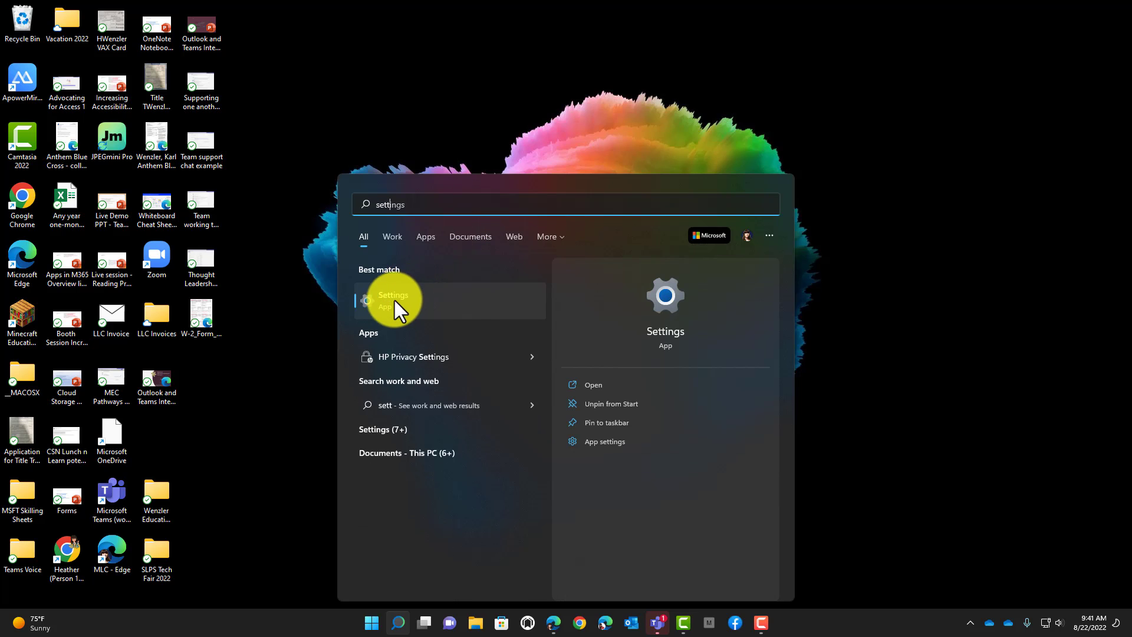
left_click(587, 385)
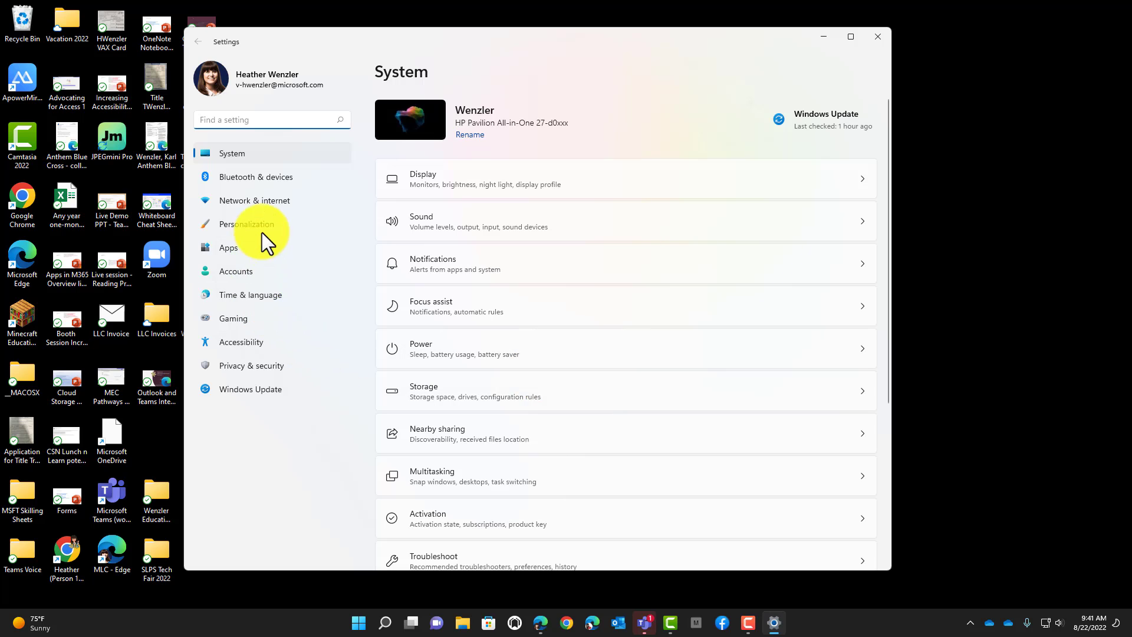
- Go to Accounts > Other users and start adding another user to this PC
left_click(246, 270)
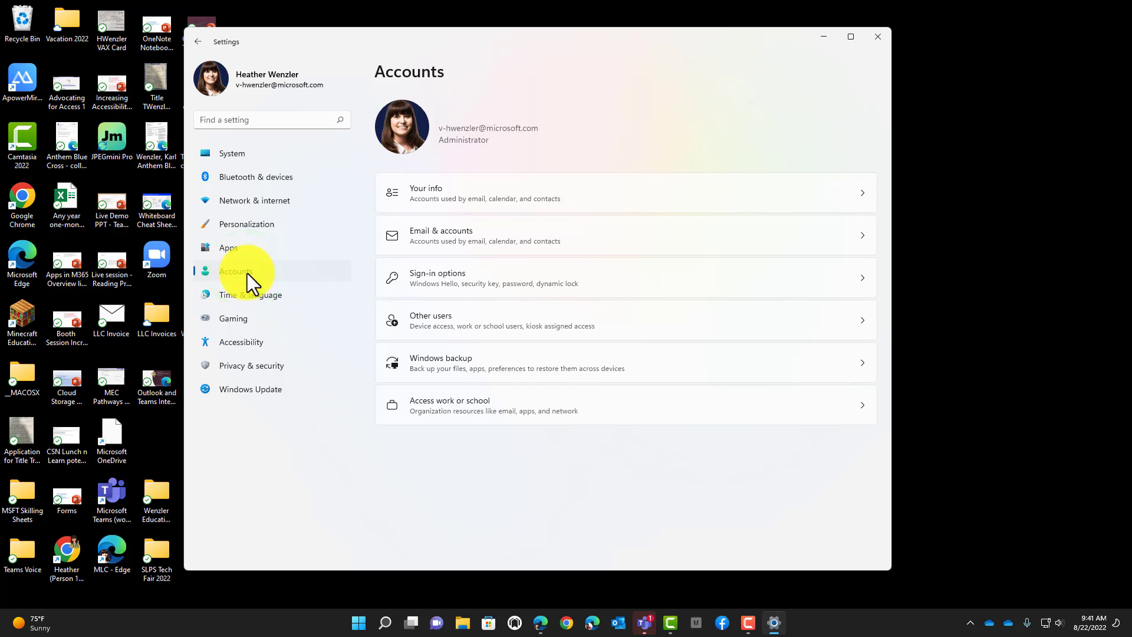
left_click(650, 320)
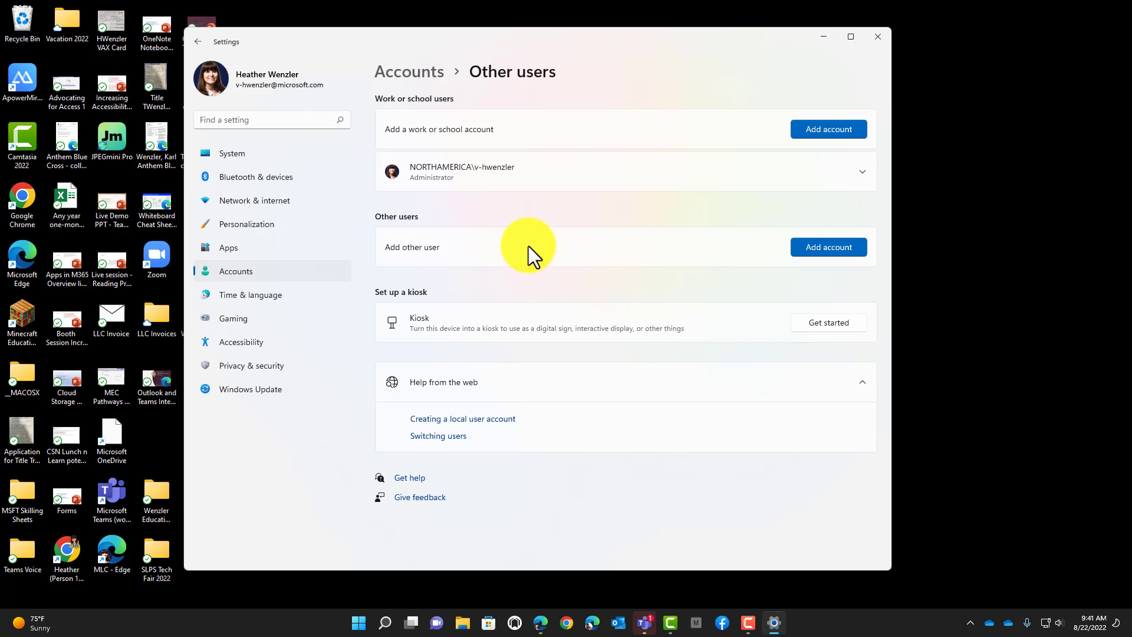
left_click(814, 246)
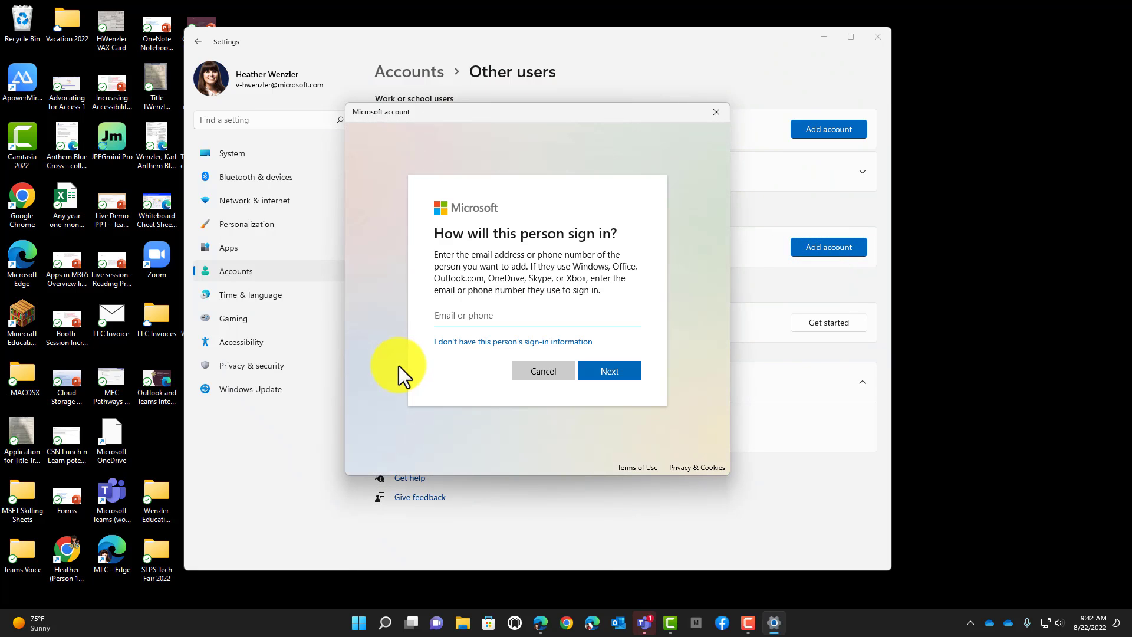
left_click(470, 343)
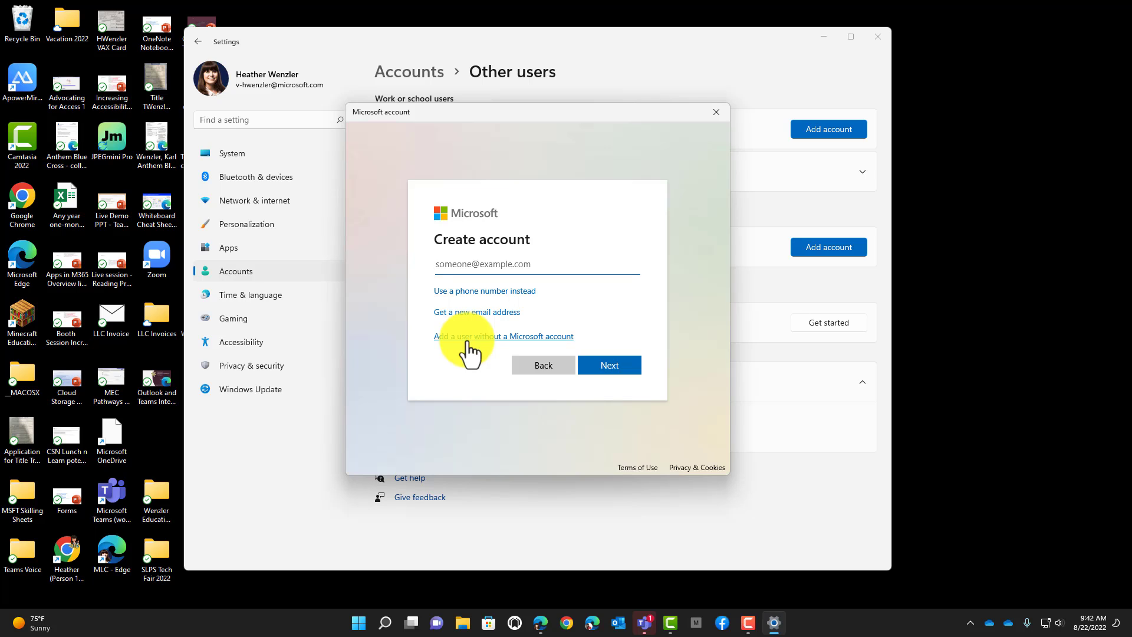
left_click(469, 312)
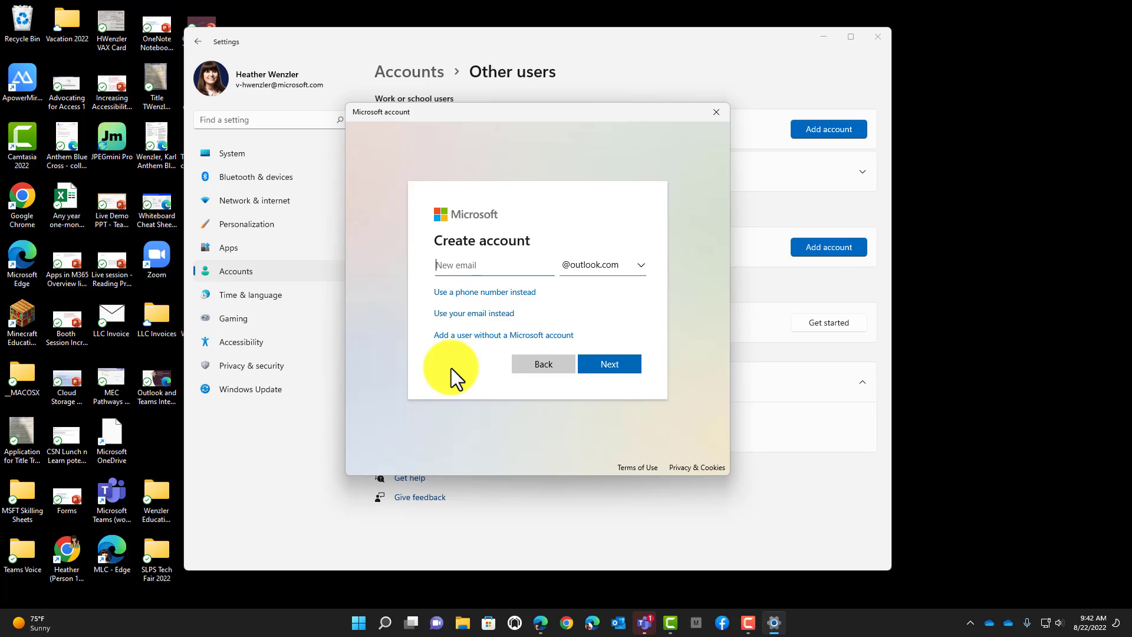
left_click(643, 266)
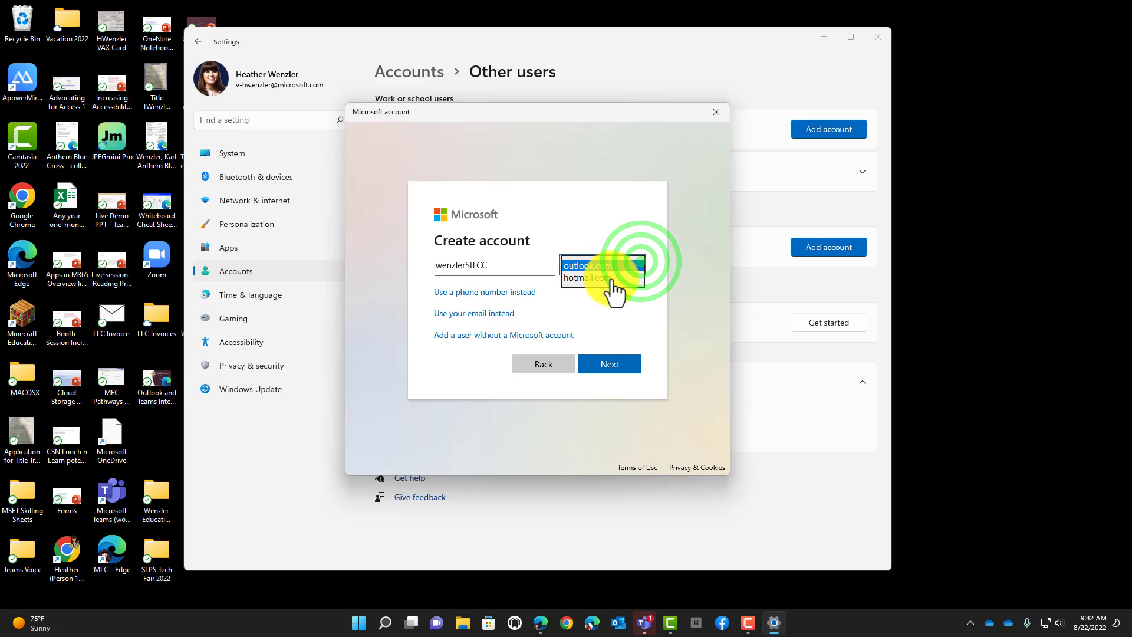
left_click(622, 268)
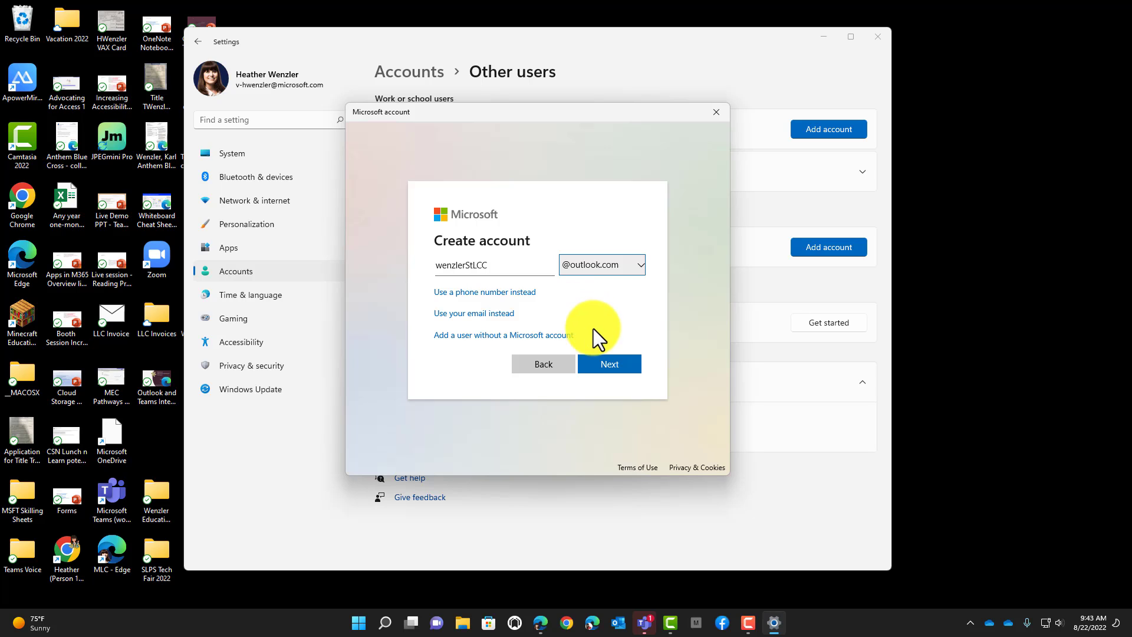
- Submit the new email address, set the account password, and opt out of Microsoft tips and offers
left_click(605, 366)
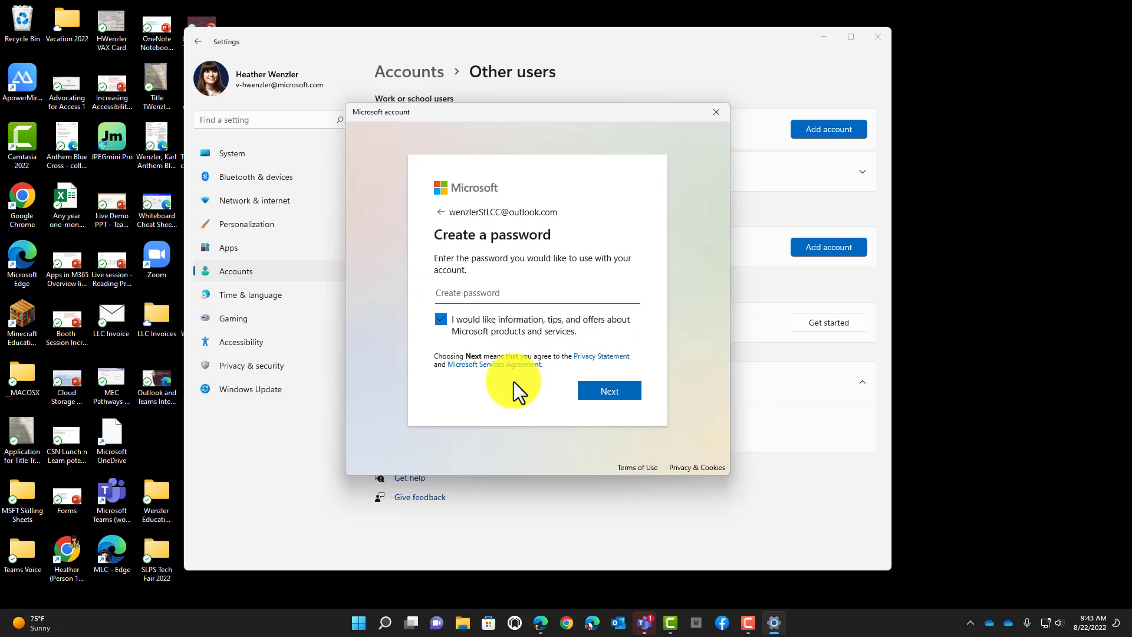
type("•••••••")
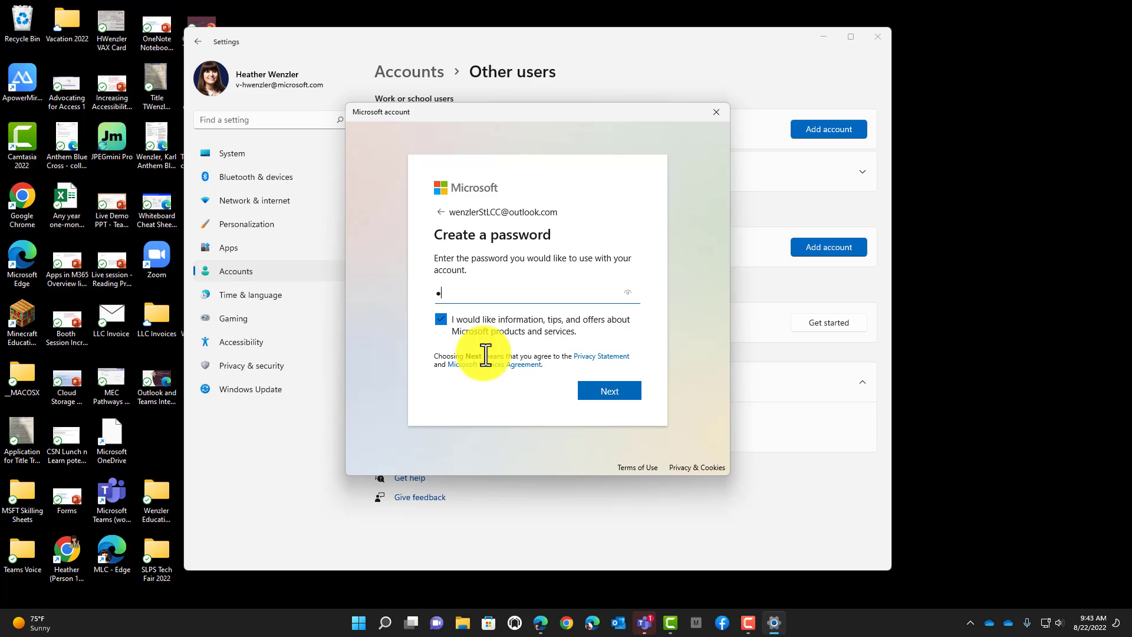
type("••••••")
left_click(433, 307)
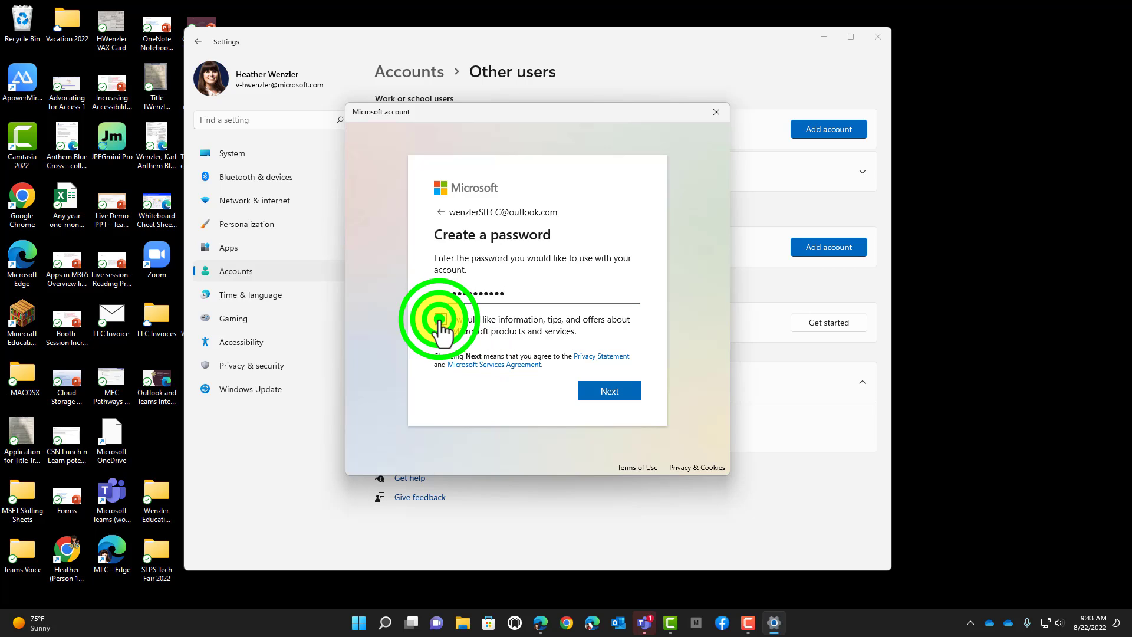
left_click(597, 396)
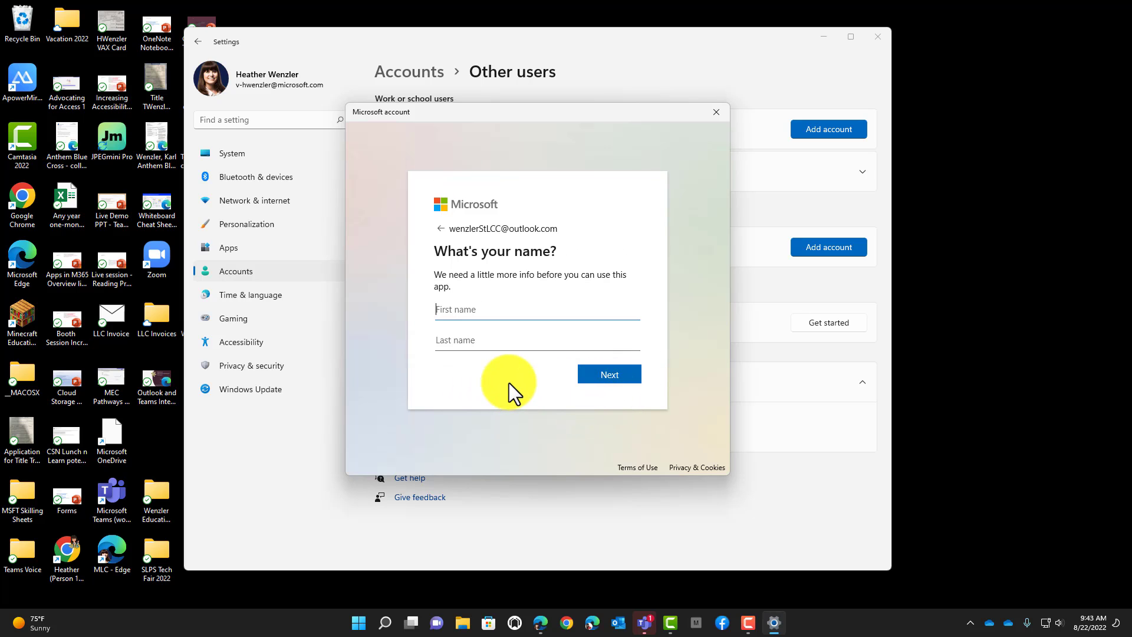
- Enter the person's first and last name to finish creating the account
key("Tab")
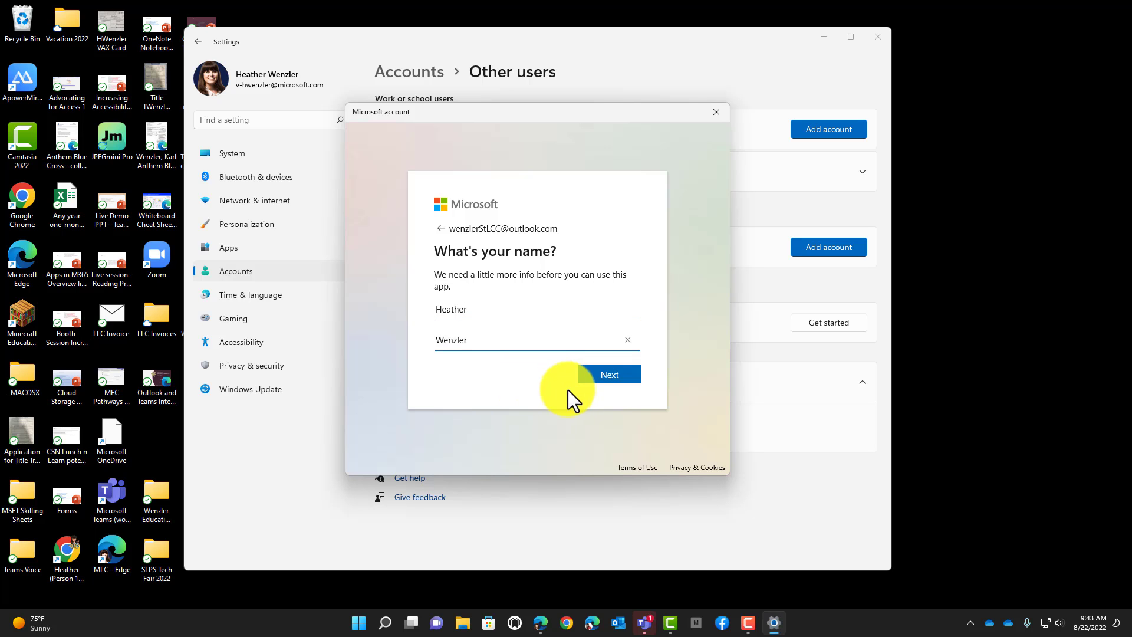
left_click(599, 380)
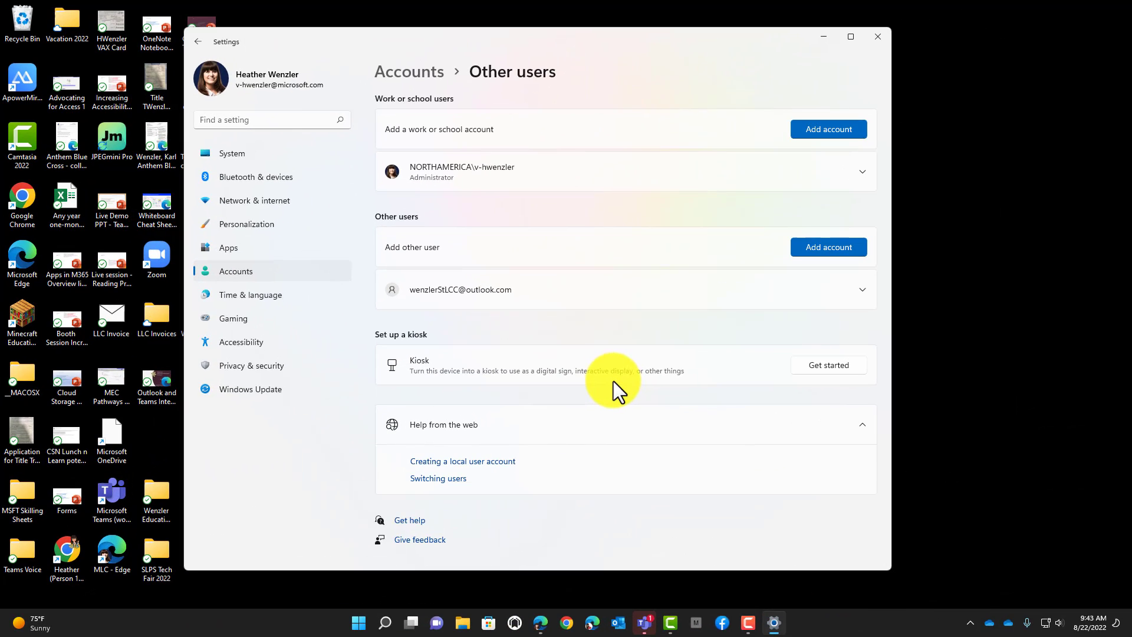
- Change the new outlook.com user's account type to Administrator, then close Settings
left_click(847, 293)
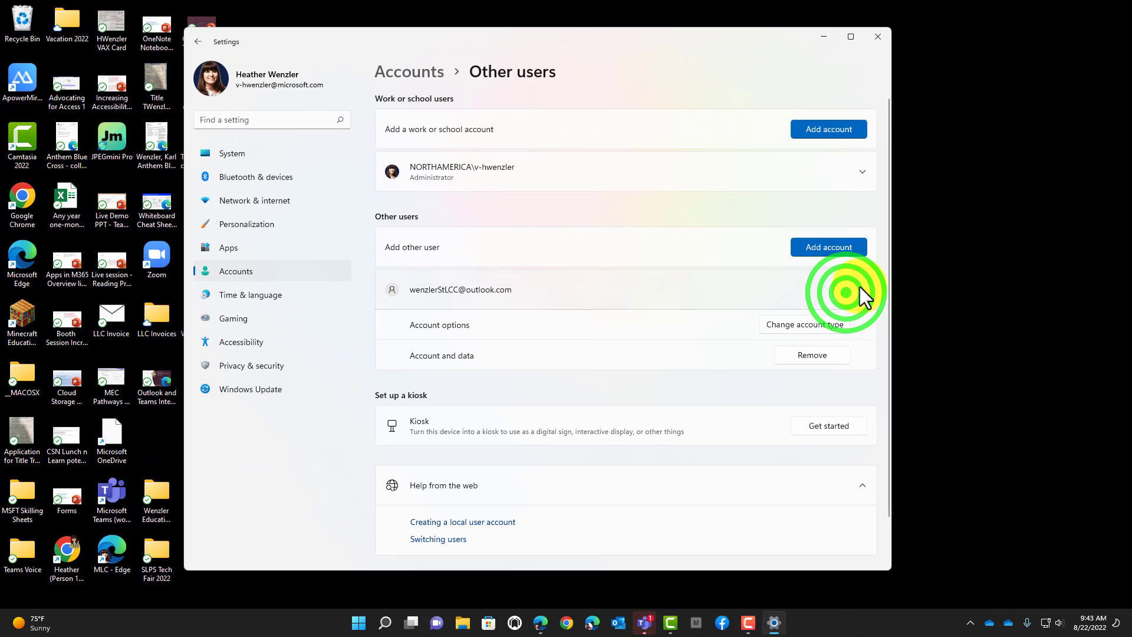
left_click(795, 327)
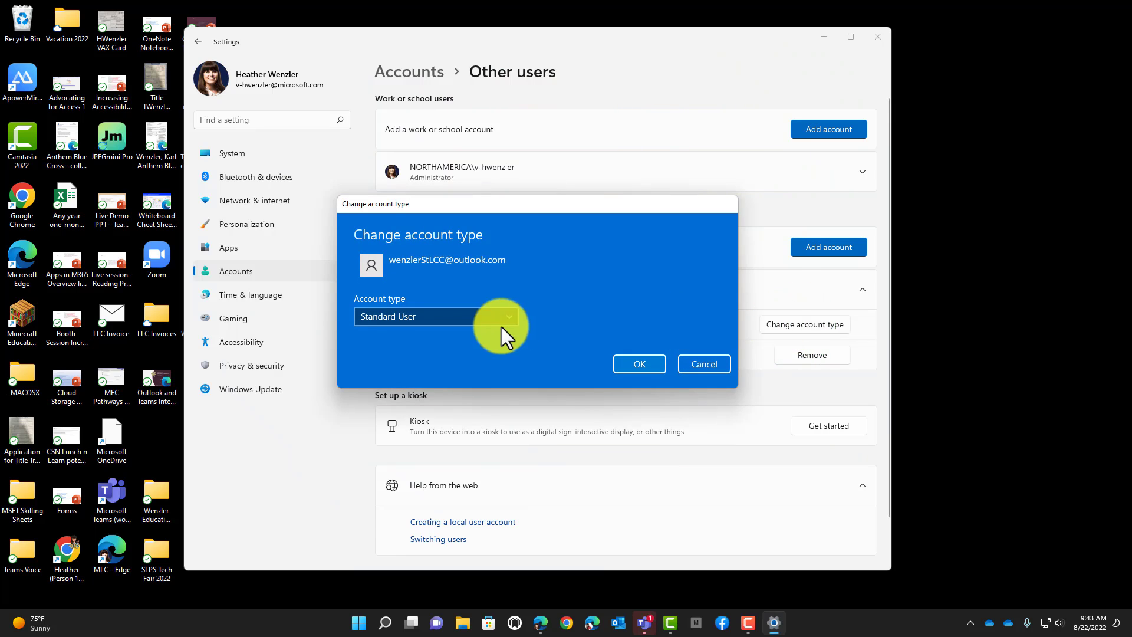
left_click(504, 317)
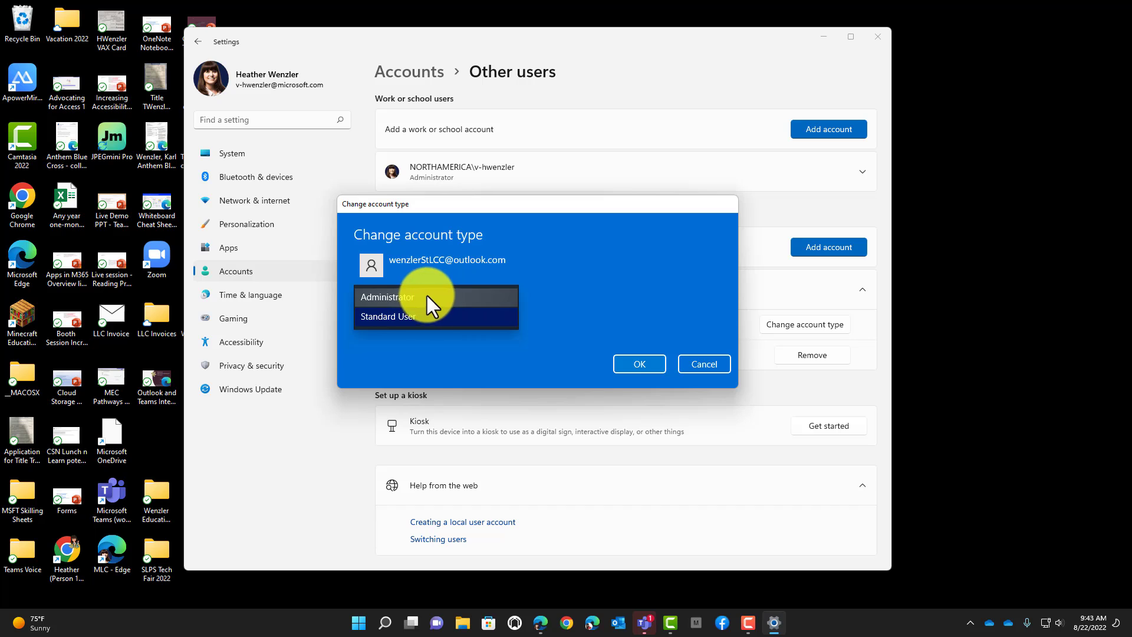
left_click(460, 292)
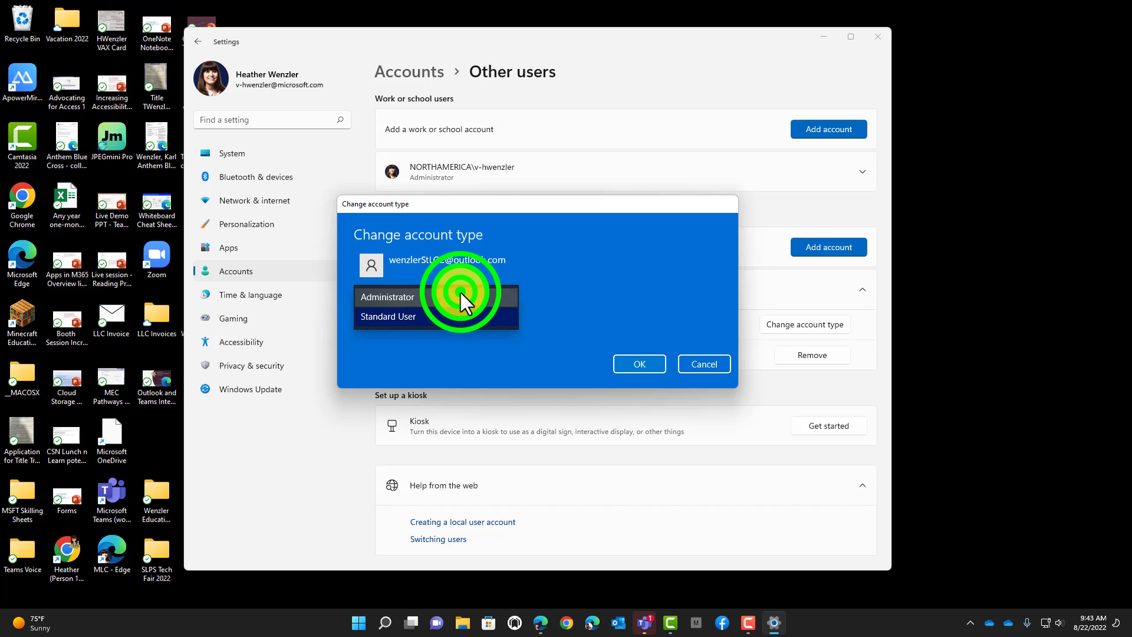
left_click(648, 354)
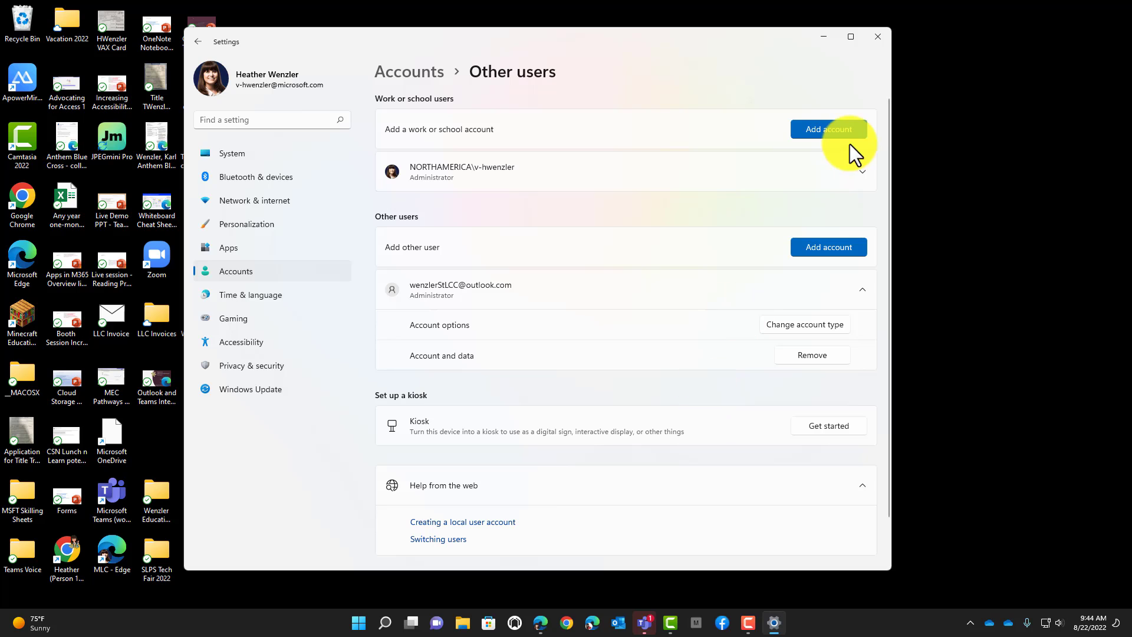
left_click(875, 40)
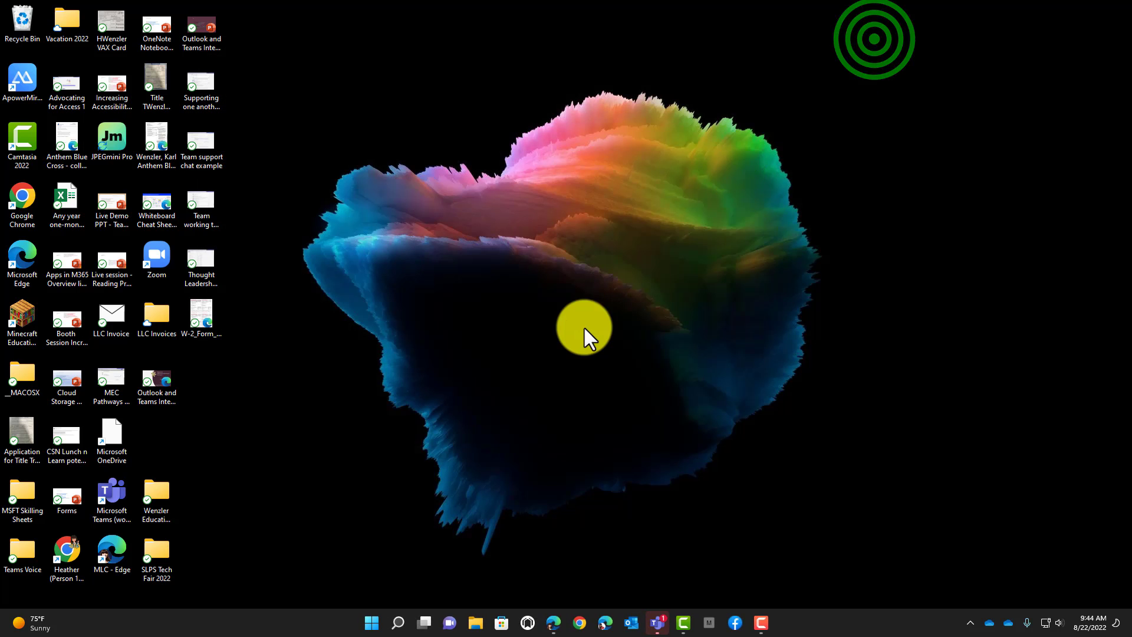
left_click(372, 623)
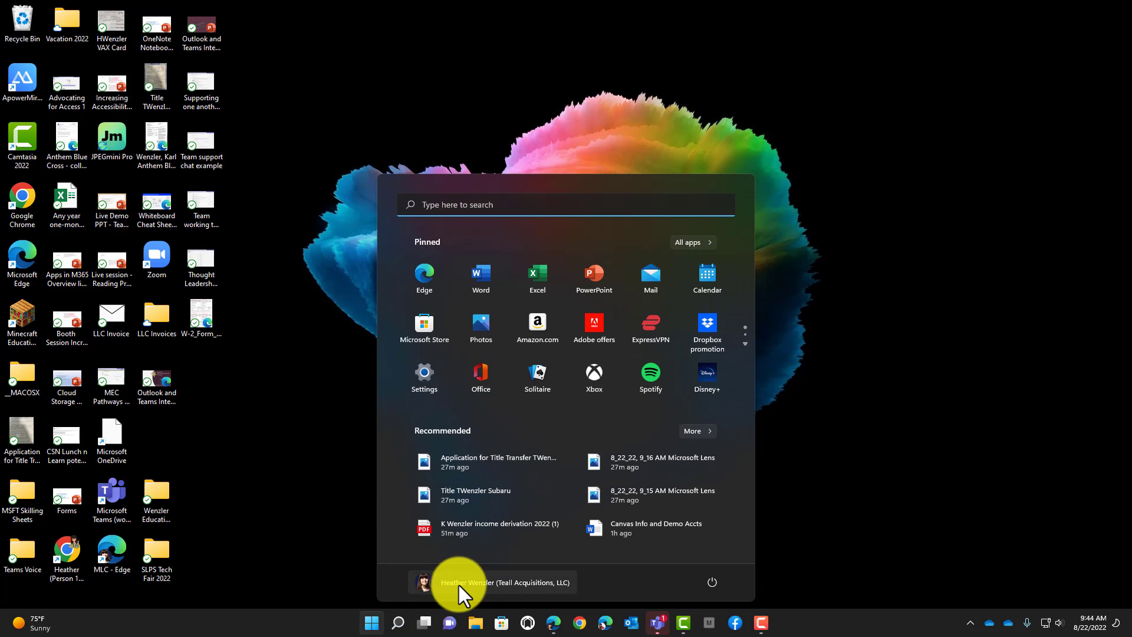
left_click(463, 583)
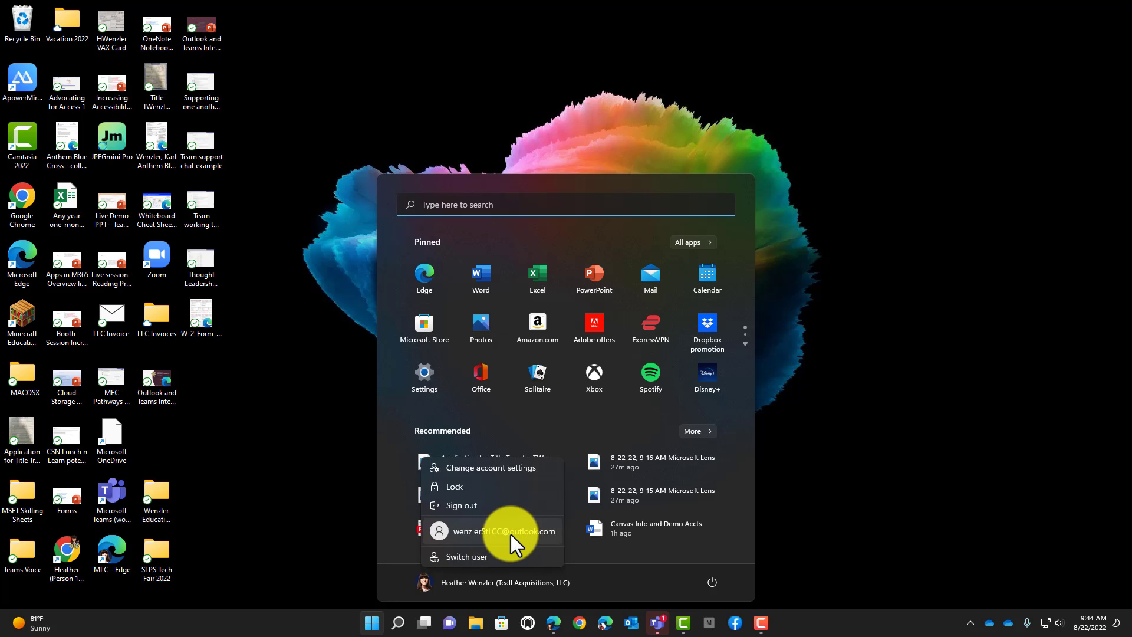
left_click(822, 476)
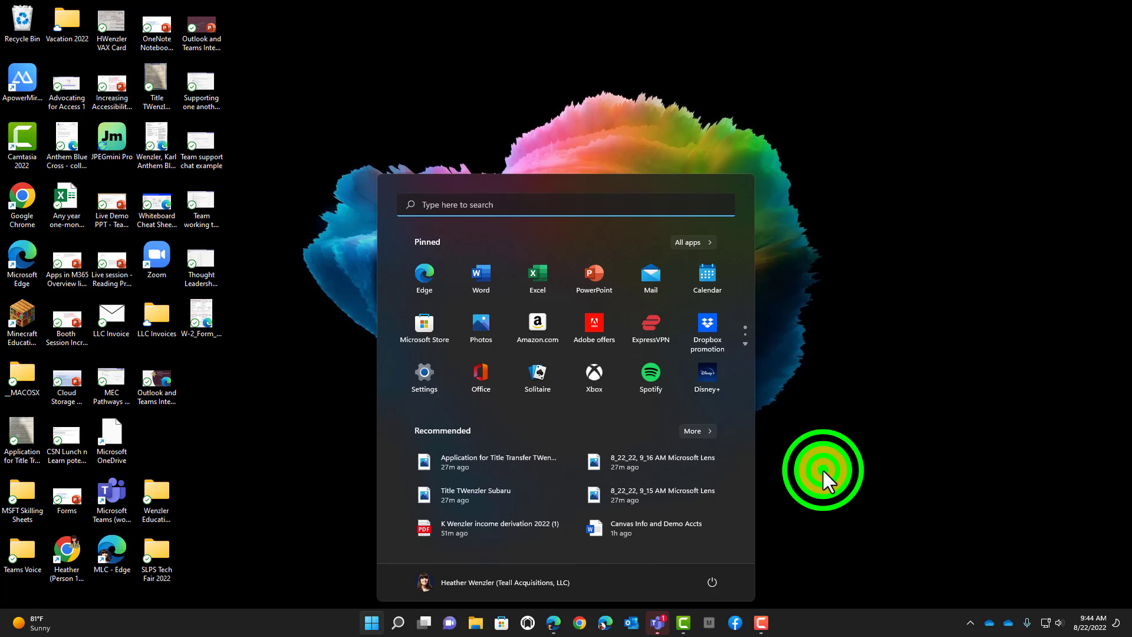
left_click(822, 477)
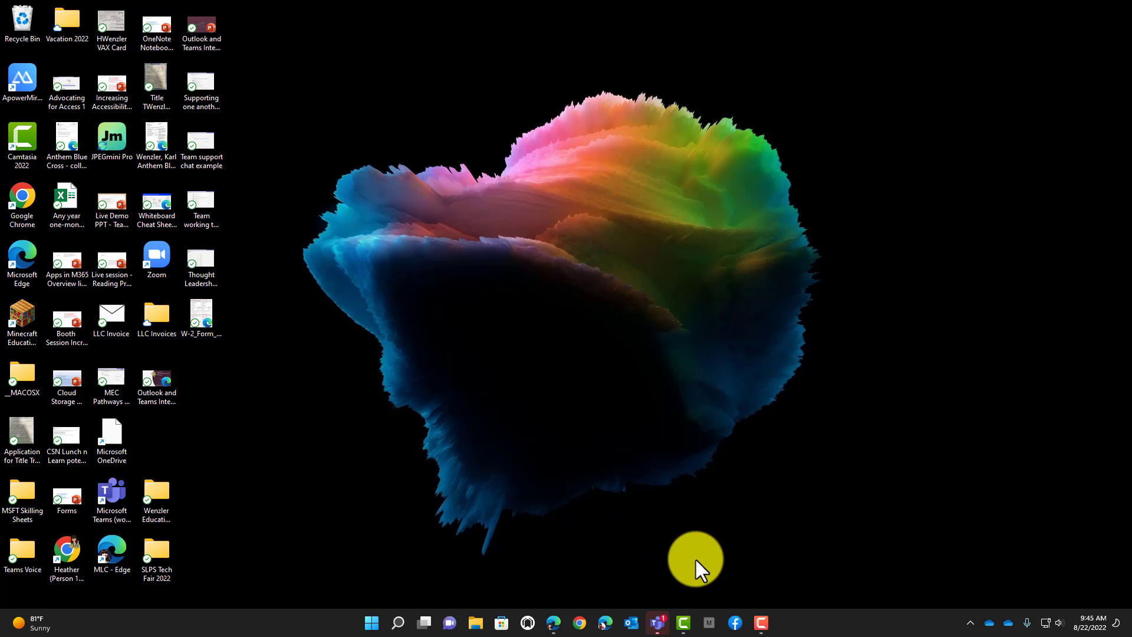
- From the Start menu, open the account menu showing the new outlook.com user to switch to
left_click(375, 619)
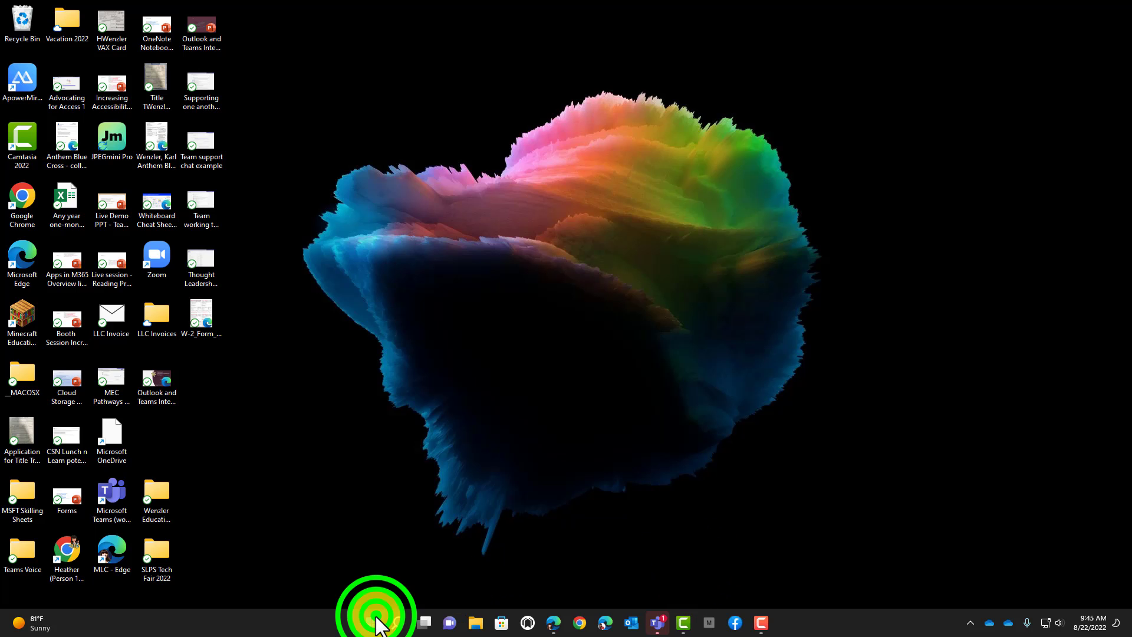
left_click(479, 582)
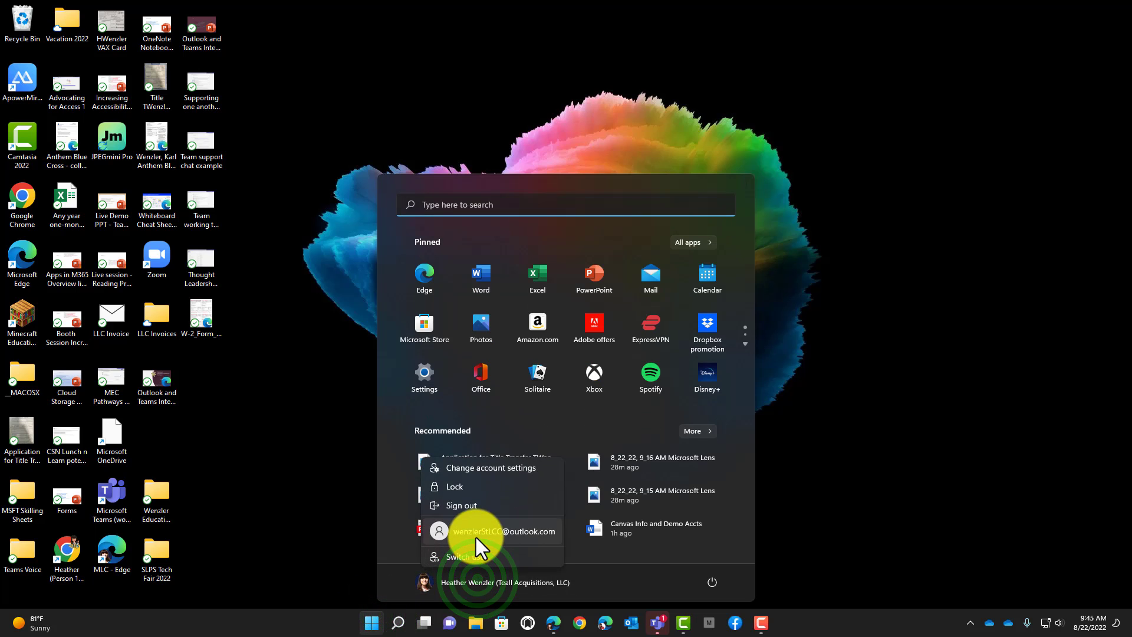